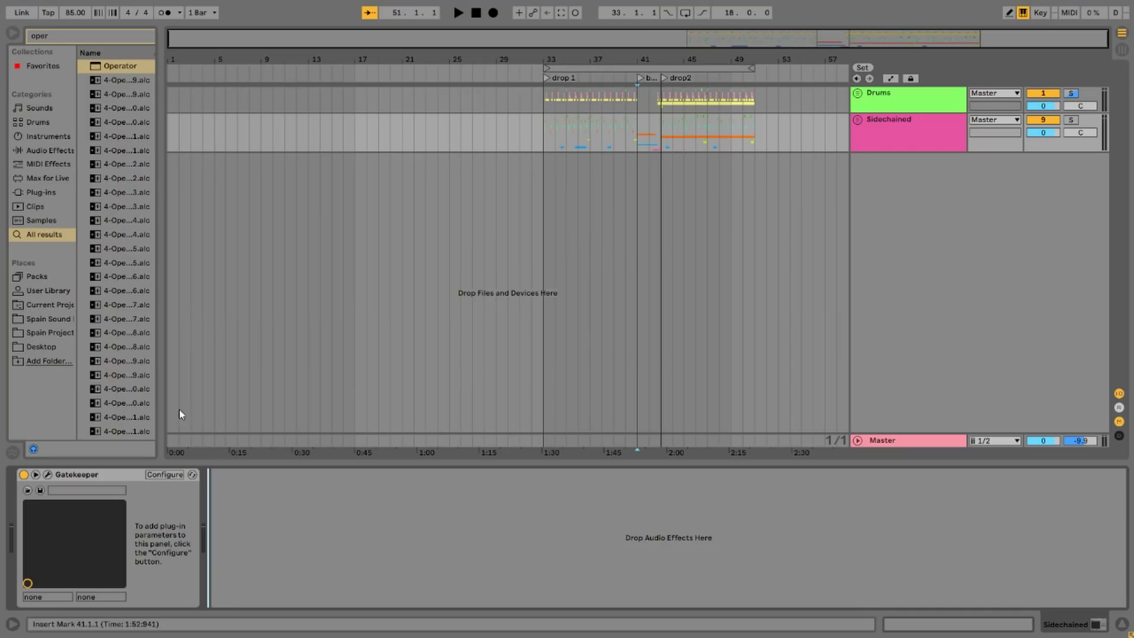
Step: Hide the browser and inspect the Gatekeeper volume curve on the Sidechained group
key("ctrl+alt+b")
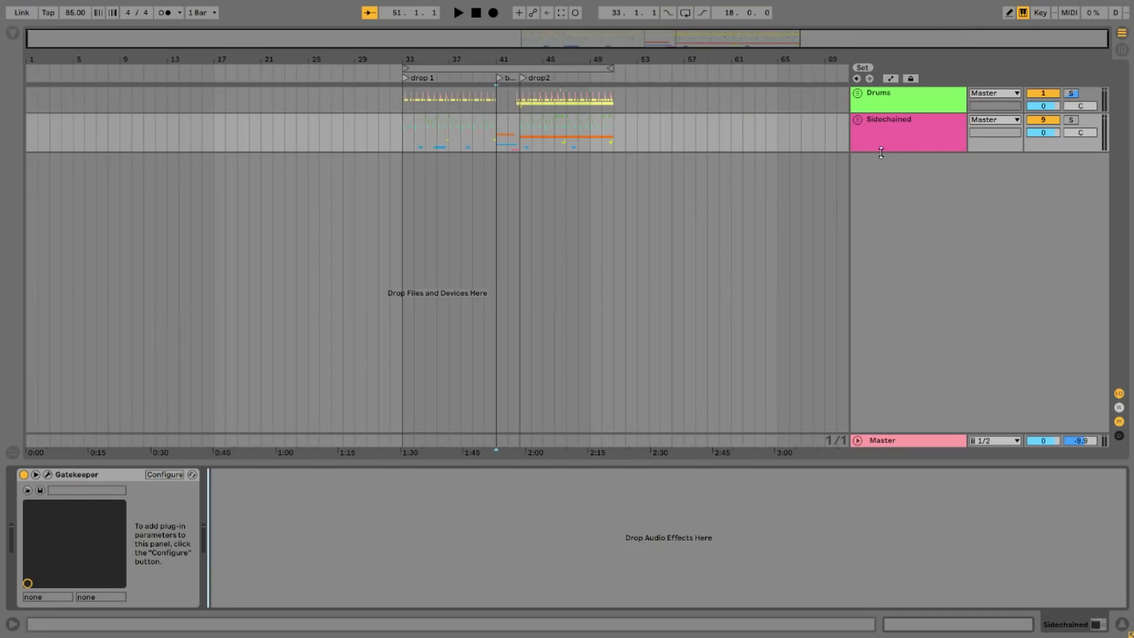
left_click(47, 476)
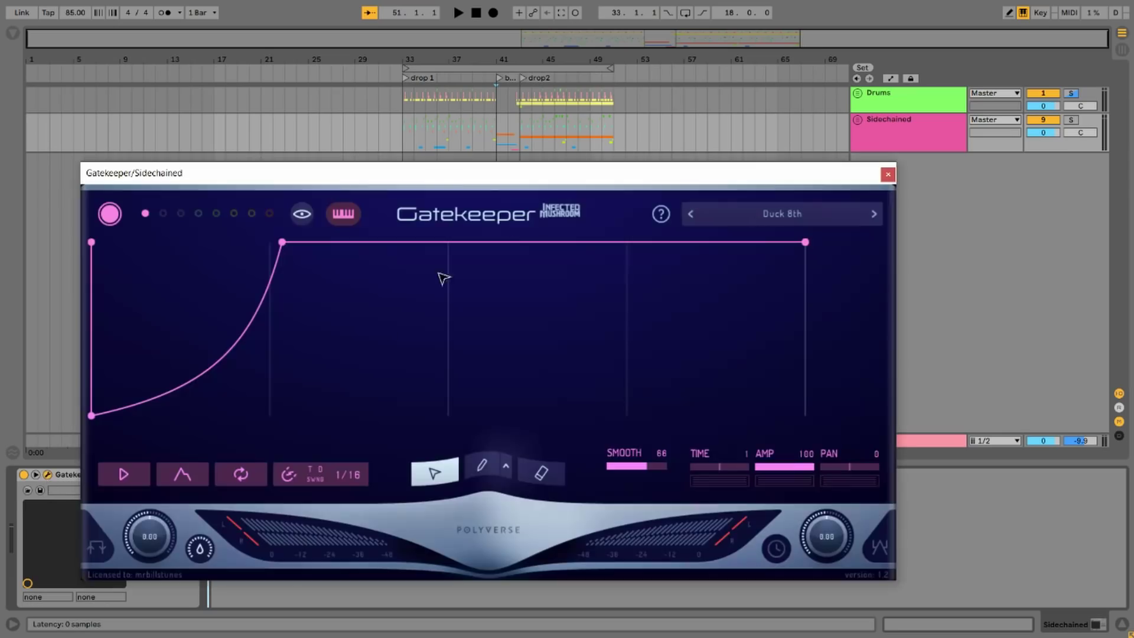
left_click(887, 175)
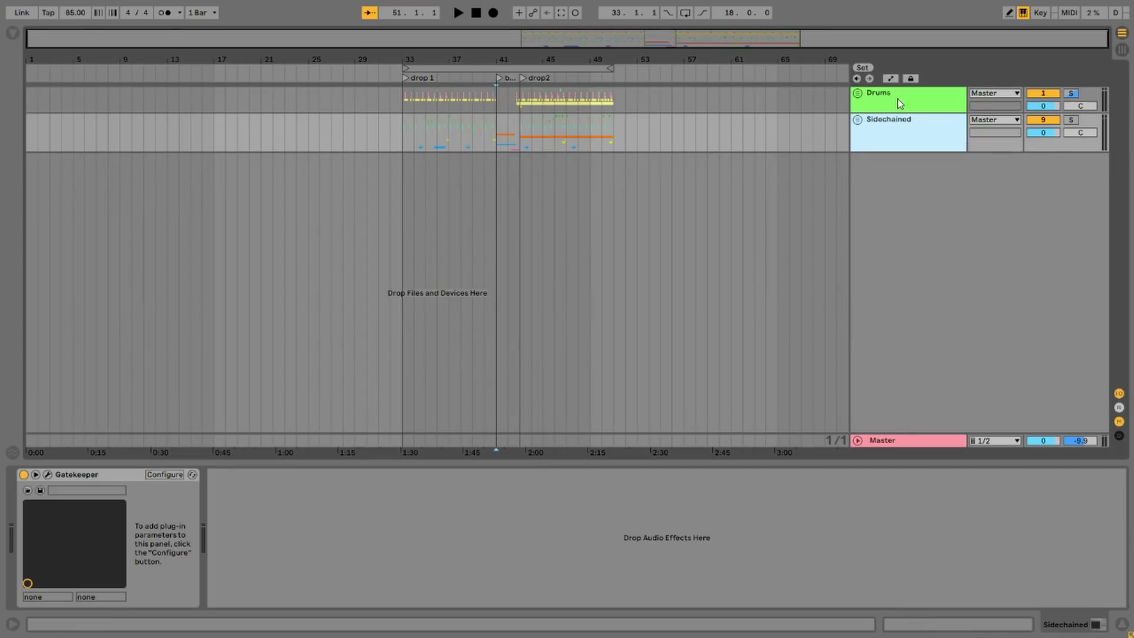
left_click(898, 98)
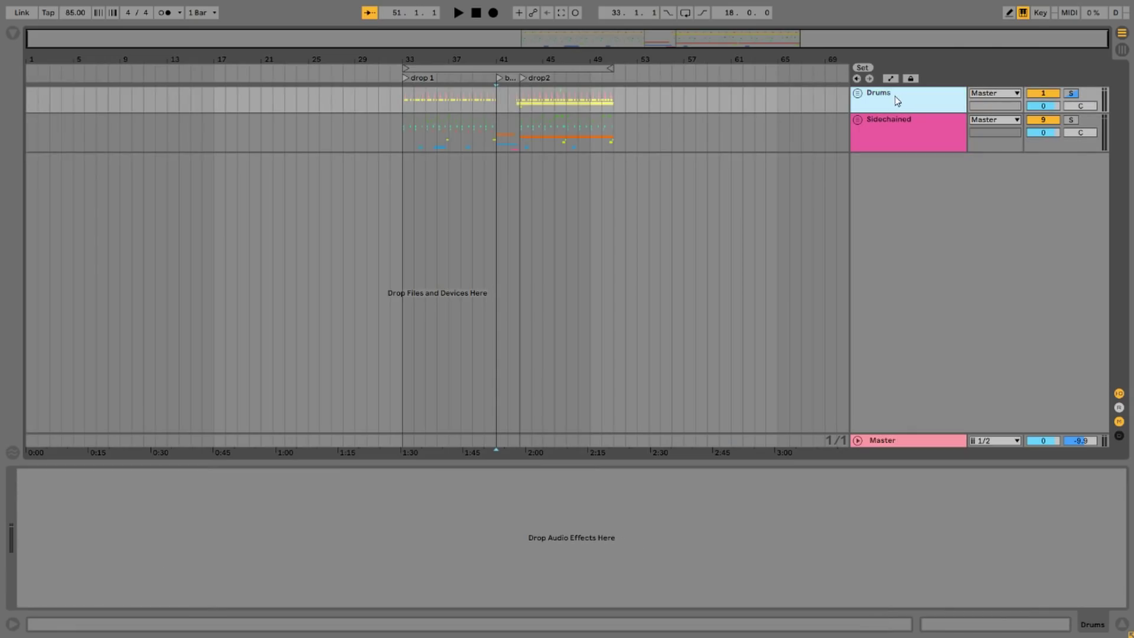
left_click(884, 134)
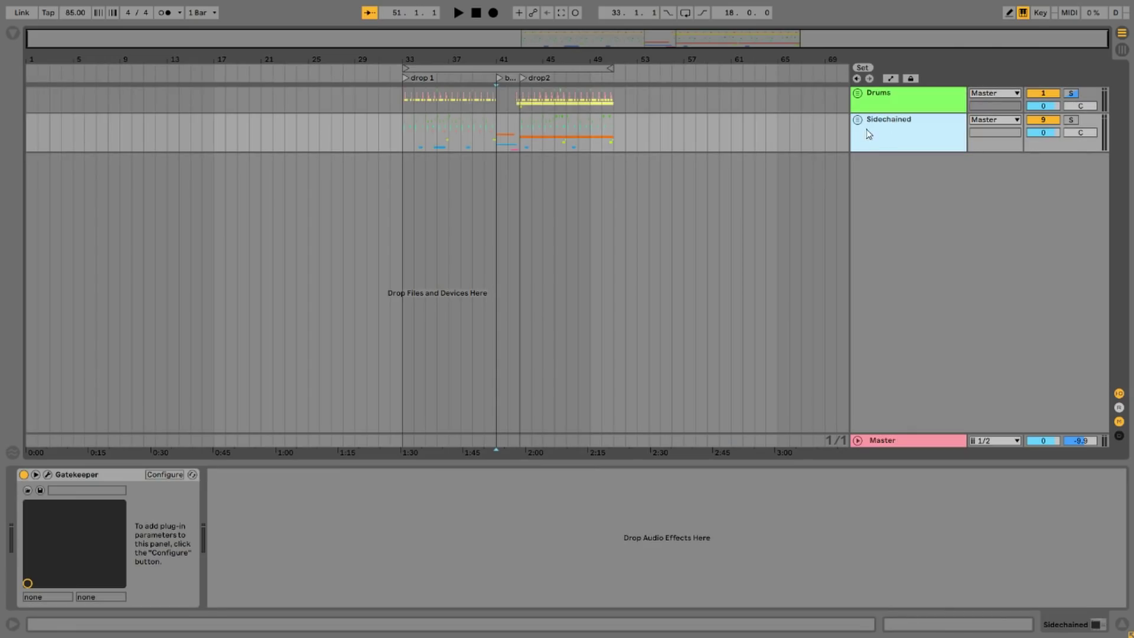
Step: Unfold the Sidechained group, then group the Smooth Sub, Hard Low Mids Sub and Mud Sub tracks and fold the new group
left_click(858, 120)
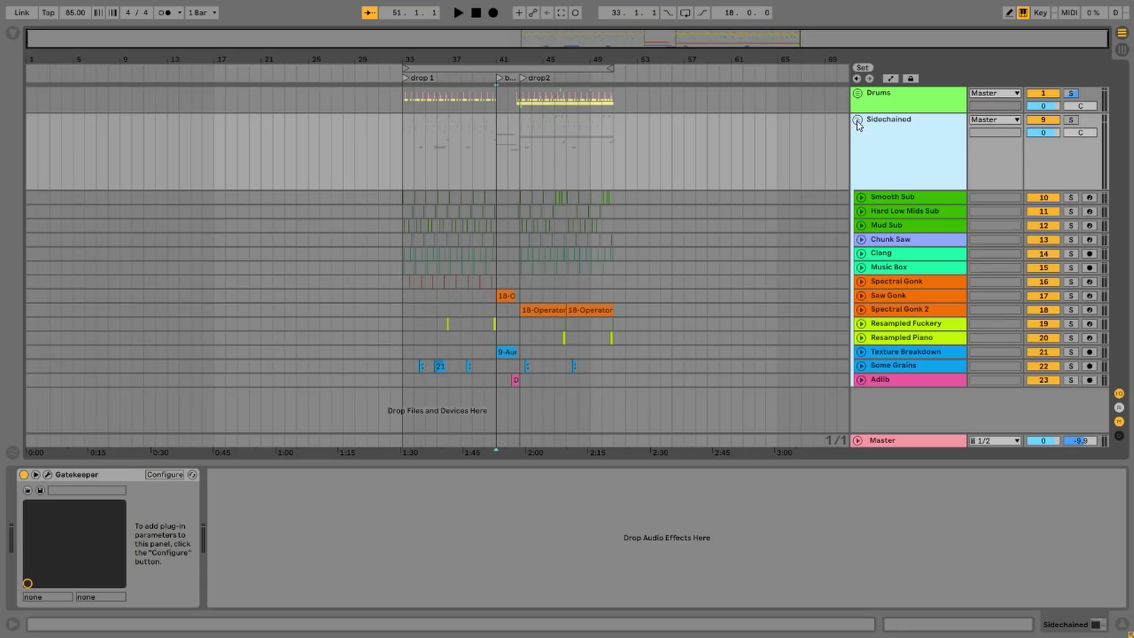
left_click(886, 225)
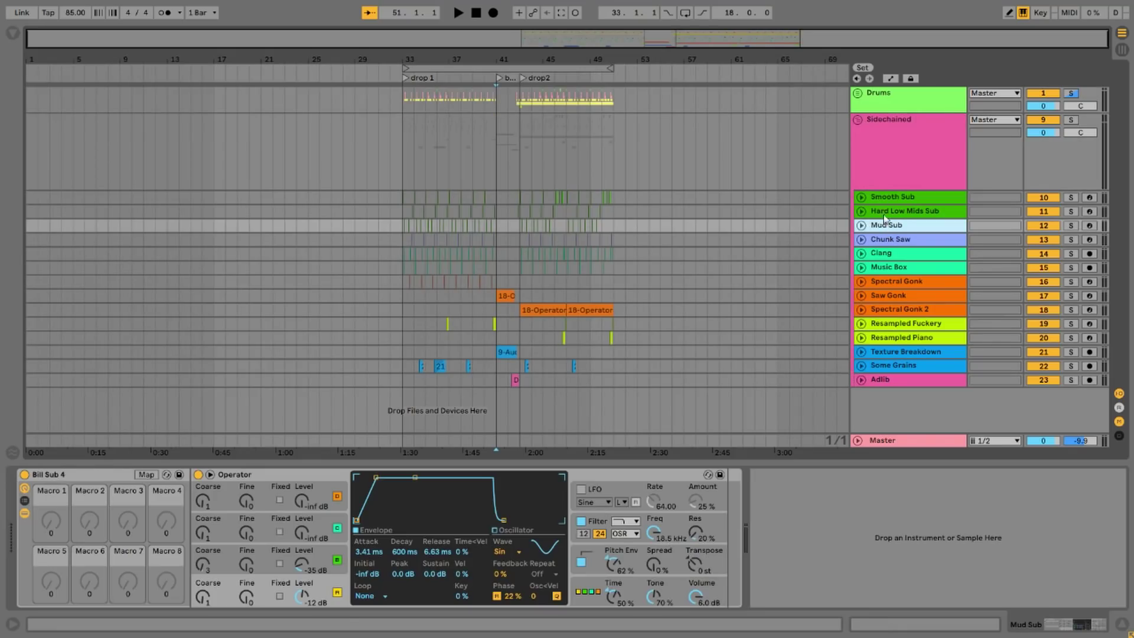
left_click(887, 201)
left_click(886, 225, "shift")
key("ctrl+g")
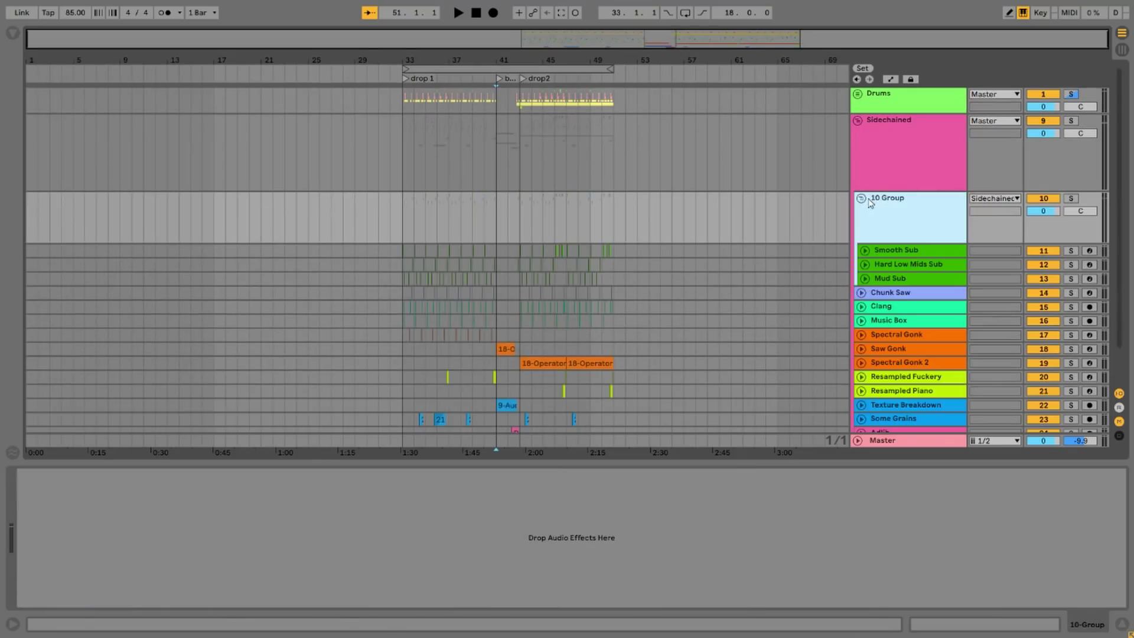
left_click(861, 198)
Step: Group the Spectral Gonk, Saw Gonk and Spectral Gonk 2 tracks and fold the new group
left_click(896, 252)
left_click(892, 283, "shift")
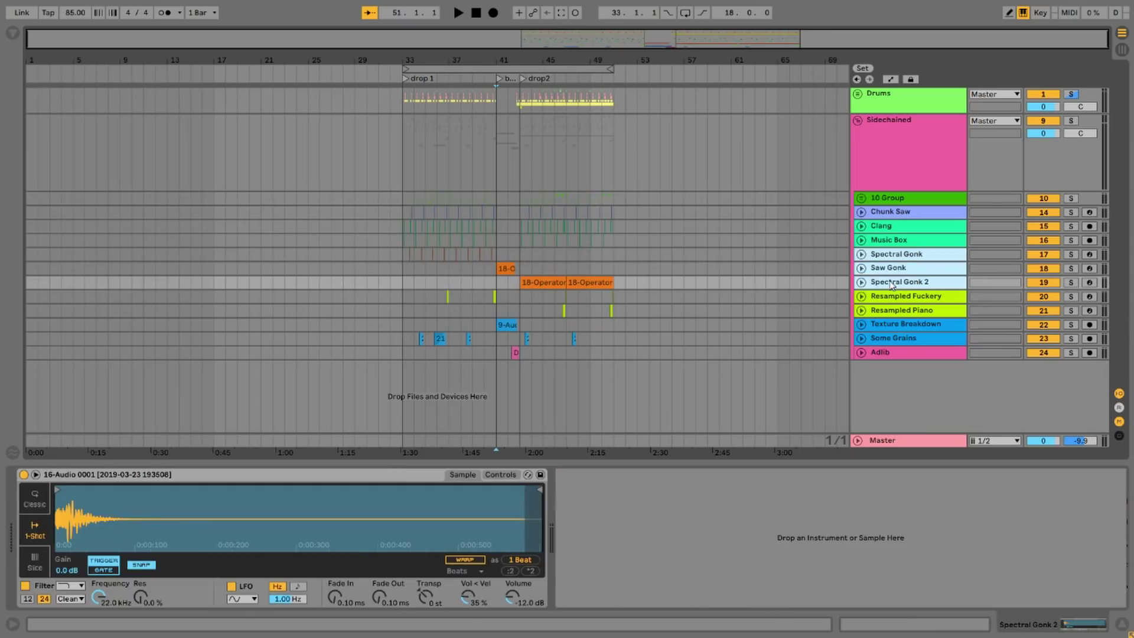
key("ctrl+g")
left_click(862, 255)
Step: Look over the tracks and subgroups contained in the Sidechained group
left_click(879, 254)
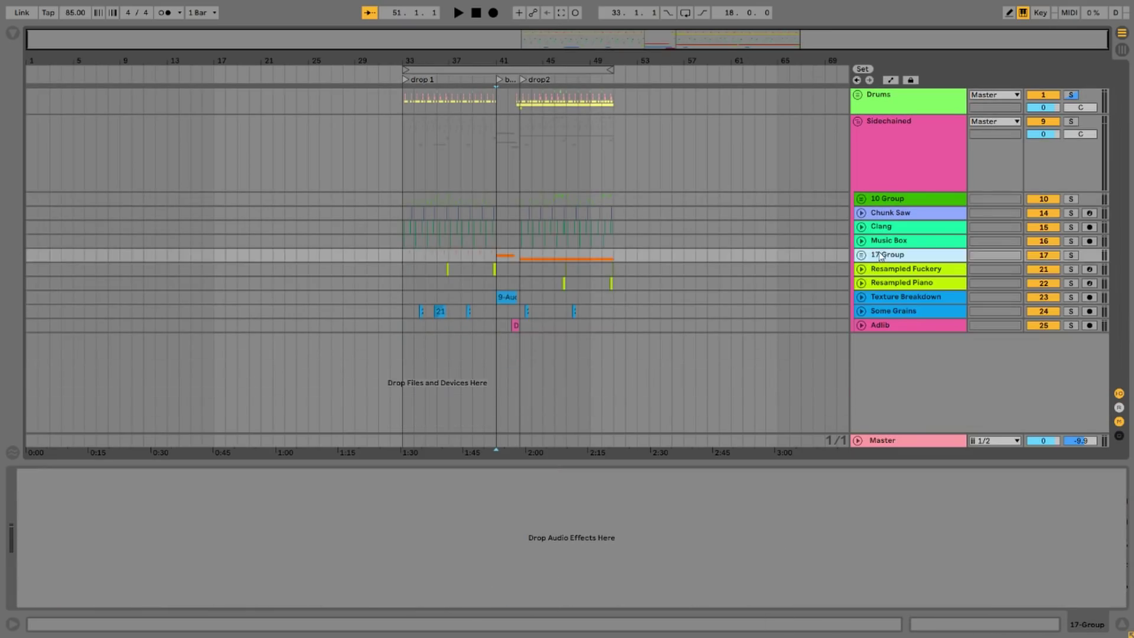
left_click(883, 240)
left_click(892, 199)
left_click(891, 226)
left_click(891, 243)
left_click(907, 171)
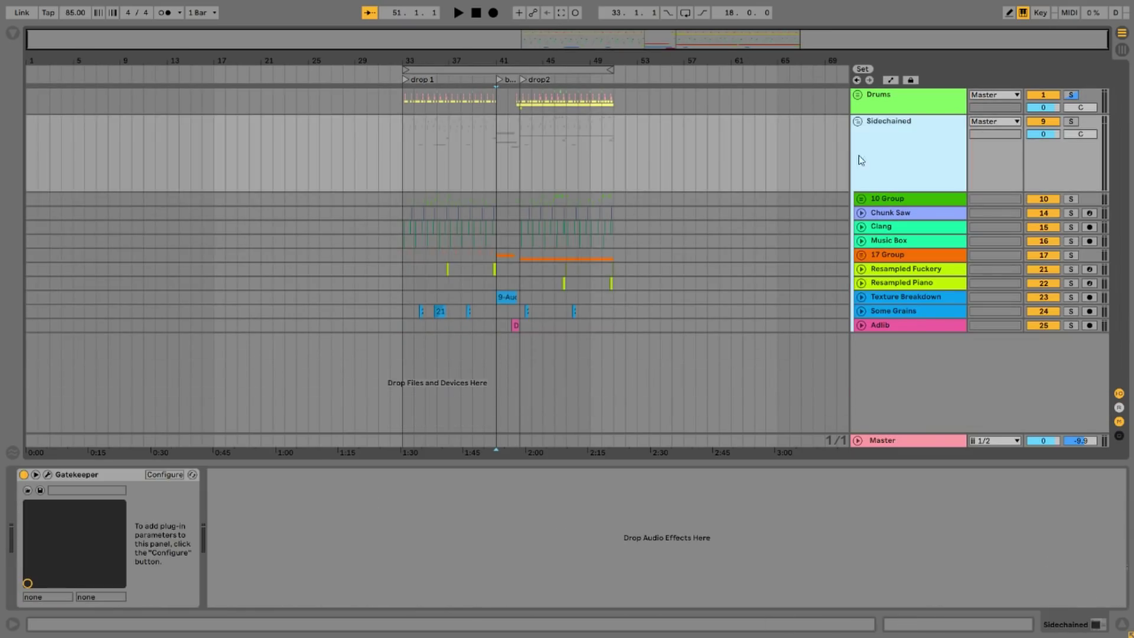
left_click(858, 121)
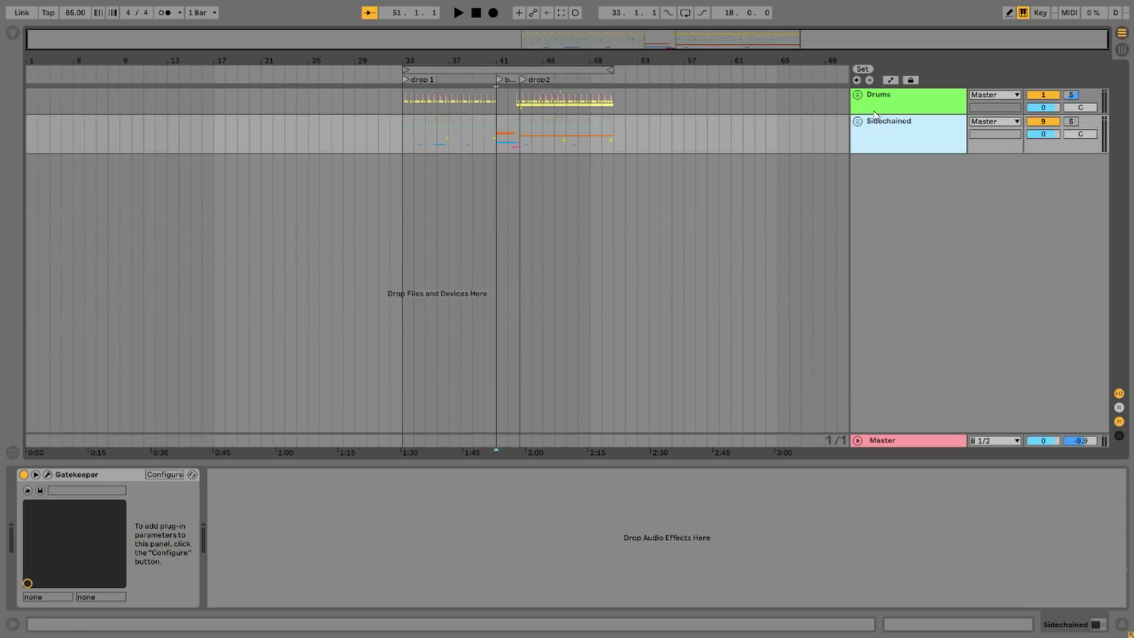
left_click(860, 123)
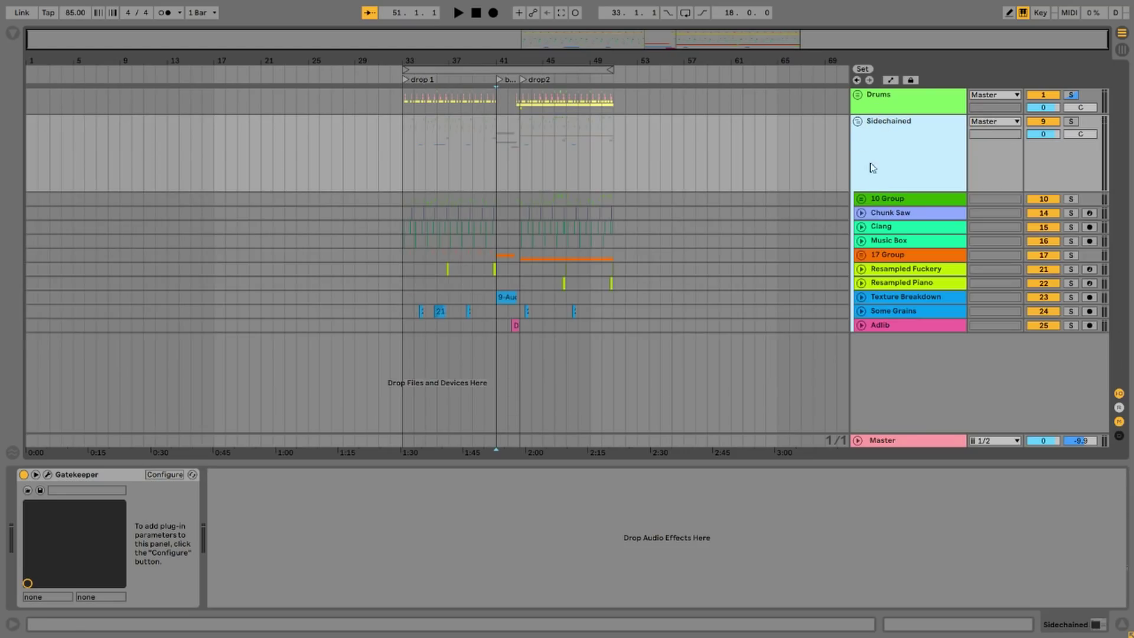
Step: Unfold the Chunk Saw track and inspect its device chain through to the Saturator
left_click(863, 215)
left_click(894, 219)
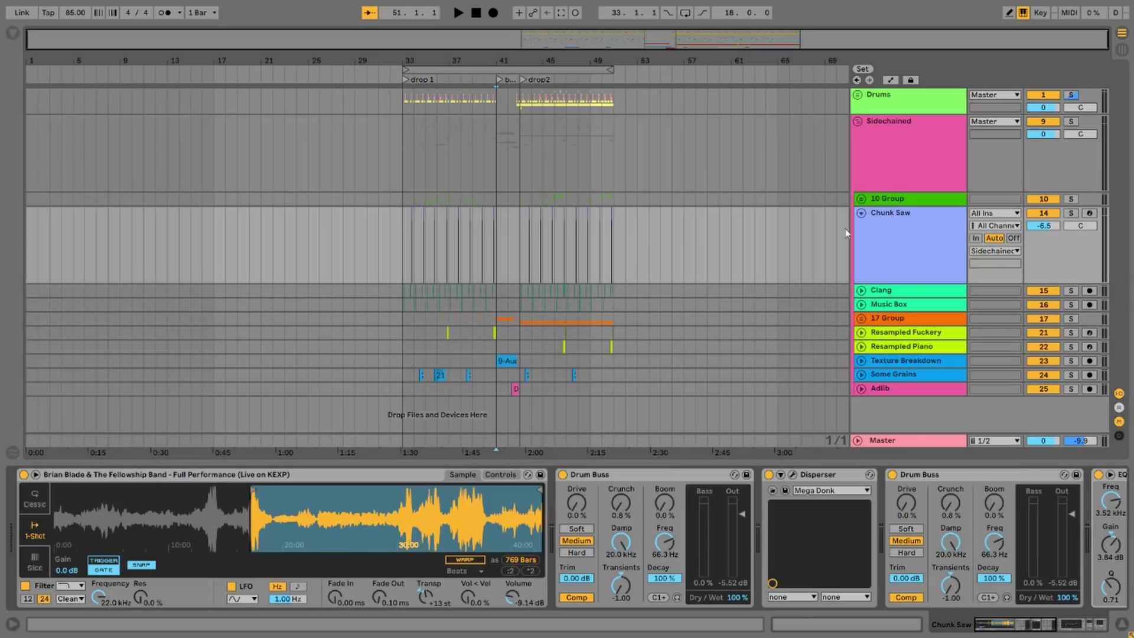
left_click_drag(1025, 629, 1096, 626)
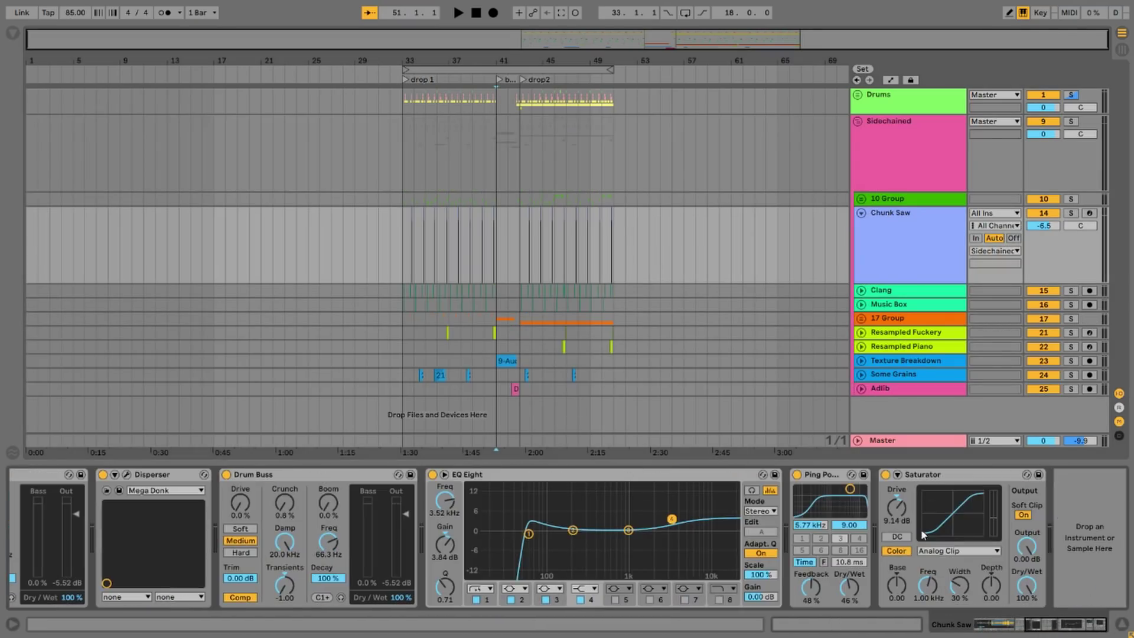
Step: Examine the Chunk Saw clip around bar 44 in drop2, and fold the track again
left_click_drag(543, 62, 547, 242)
left_click(565, 244)
right_click(873, 240)
left_click(914, 330)
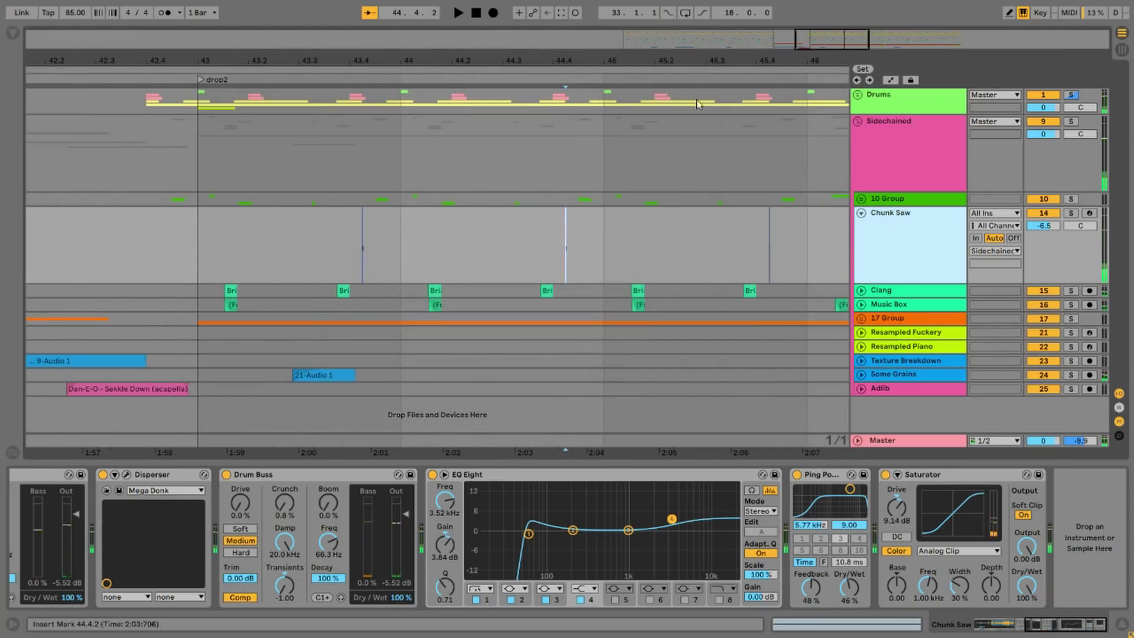
left_click(862, 213)
left_click_drag(671, 59, 657, 59)
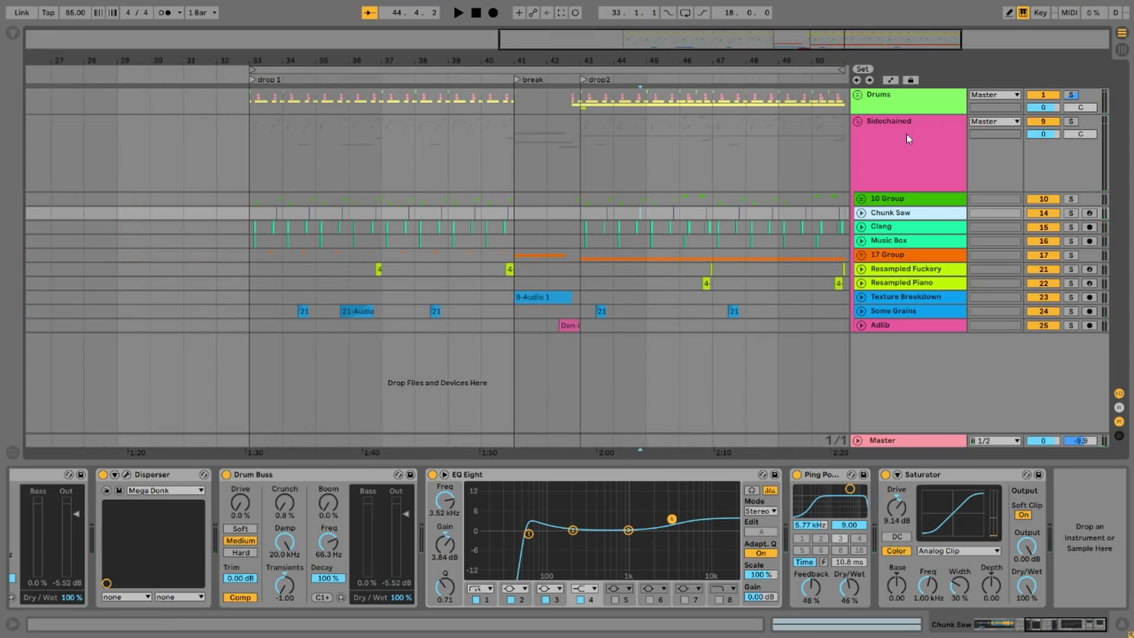
left_click(897, 177)
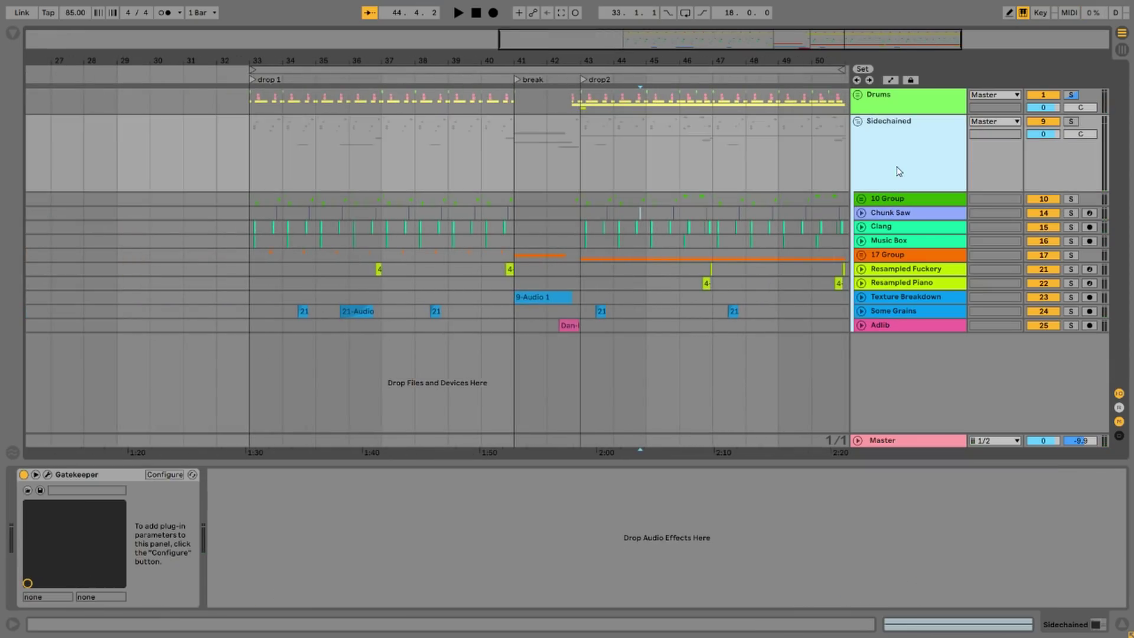
left_click_drag(605, 214, 820, 335)
left_click(818, 328)
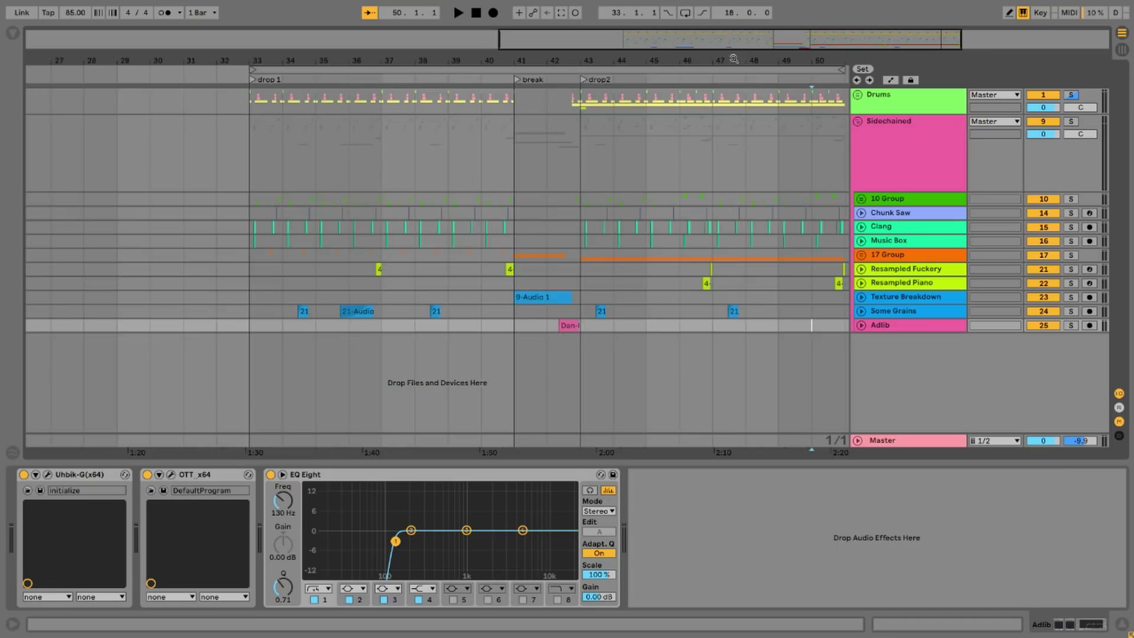
left_click_drag(733, 59, 617, 44)
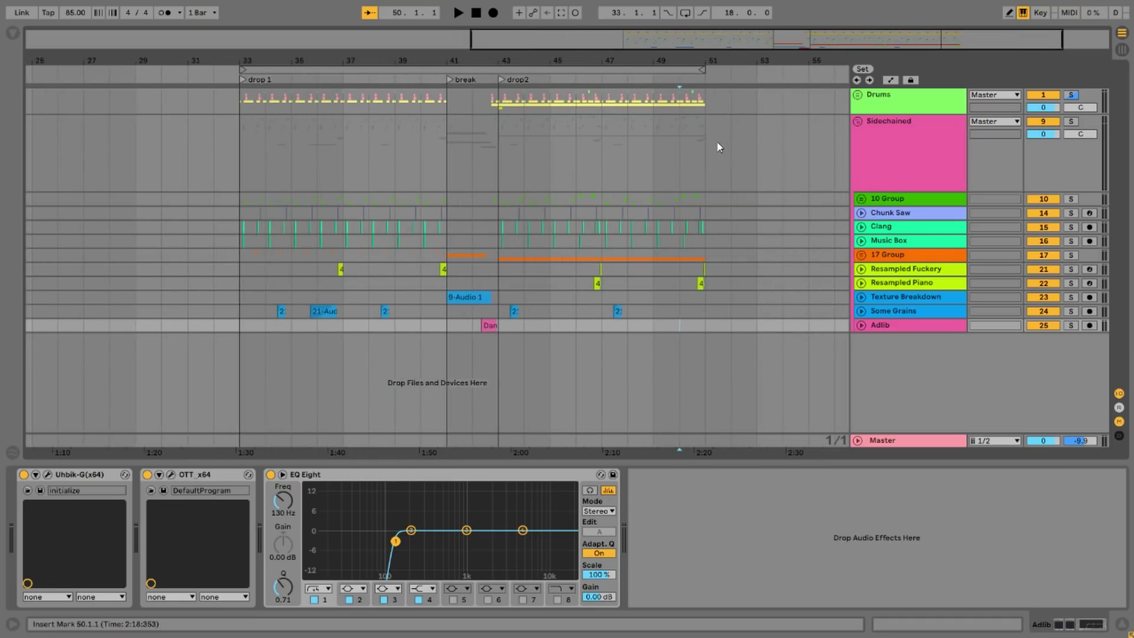
left_click(923, 139)
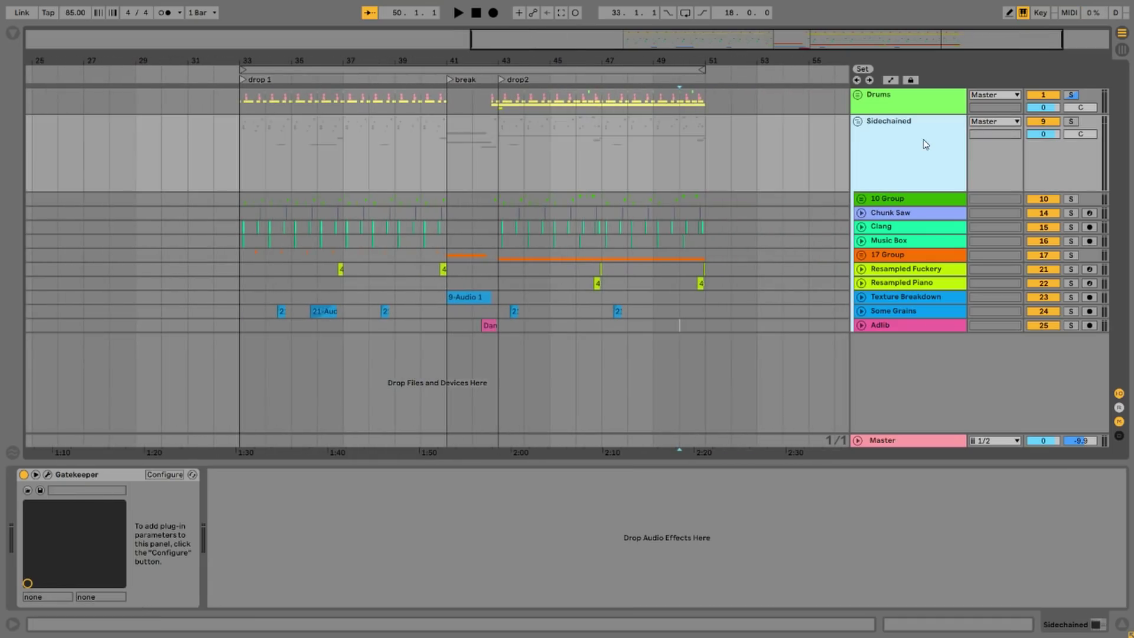
left_click(891, 110)
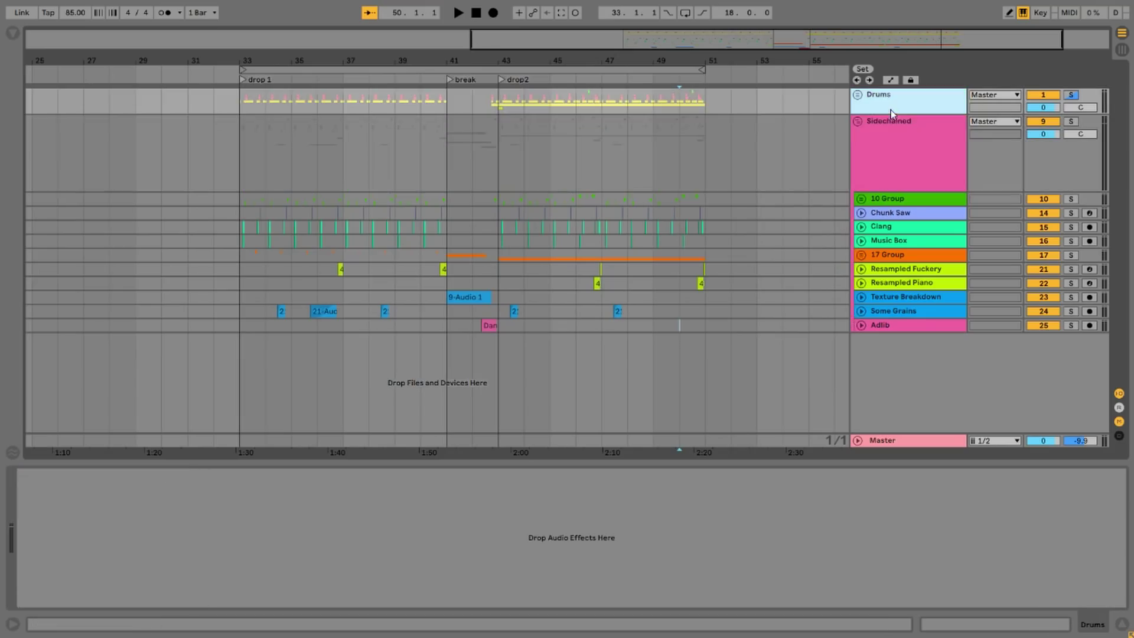
Step: Play the arrangement from bar 42 with the Sidechained group's Gatekeeper open, then place the insert marker at bar 43 and close the plug-in
left_click(885, 146)
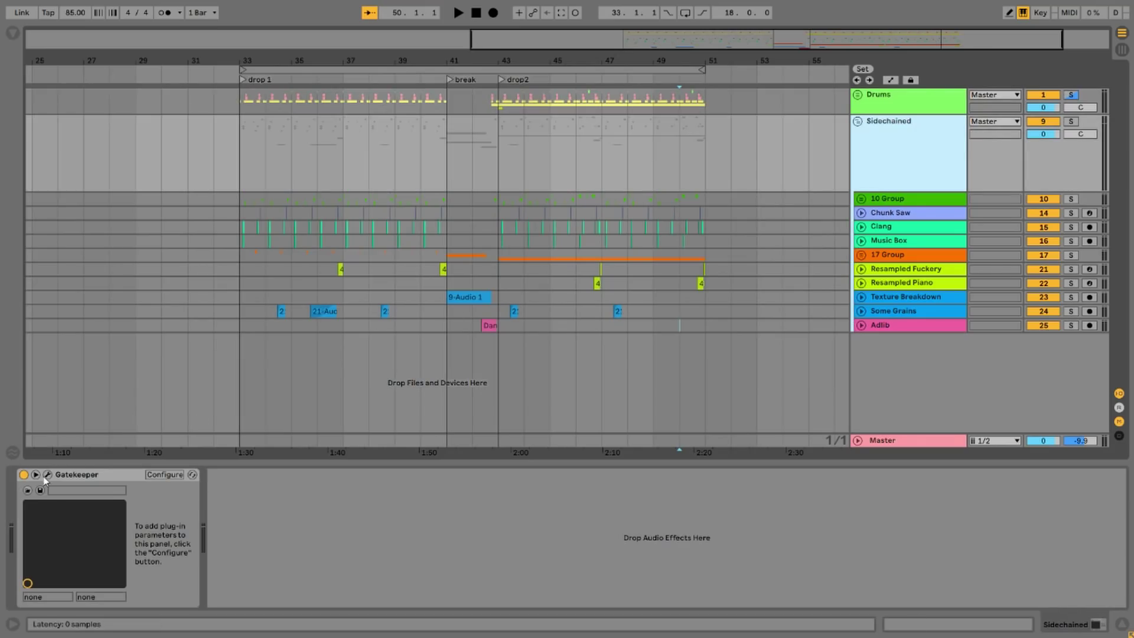
left_click(472, 142)
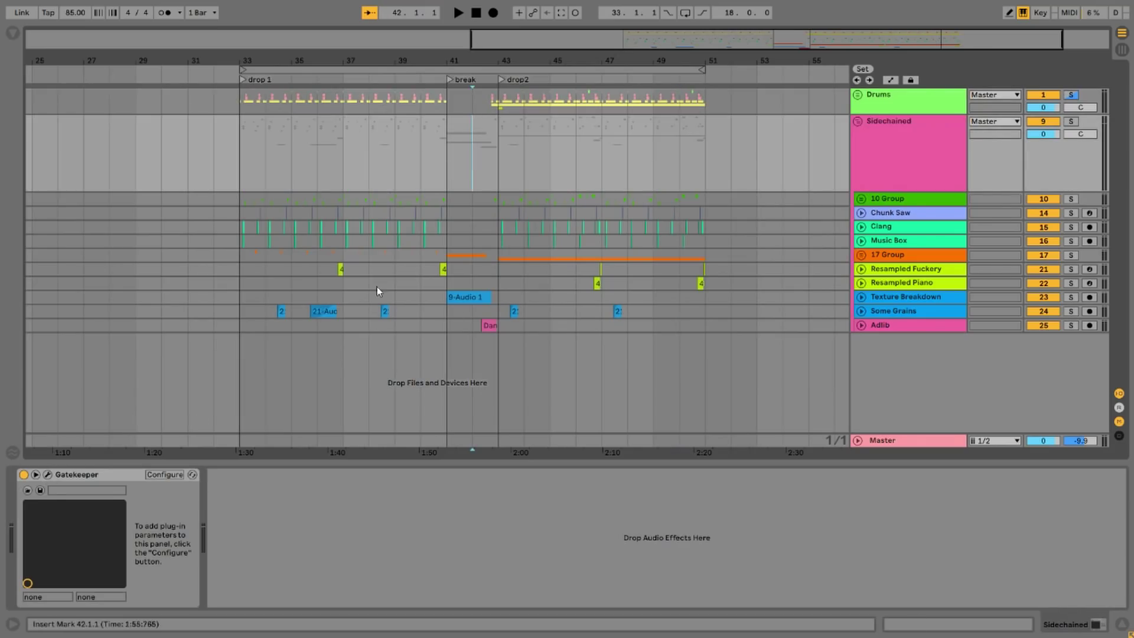
left_click(47, 474)
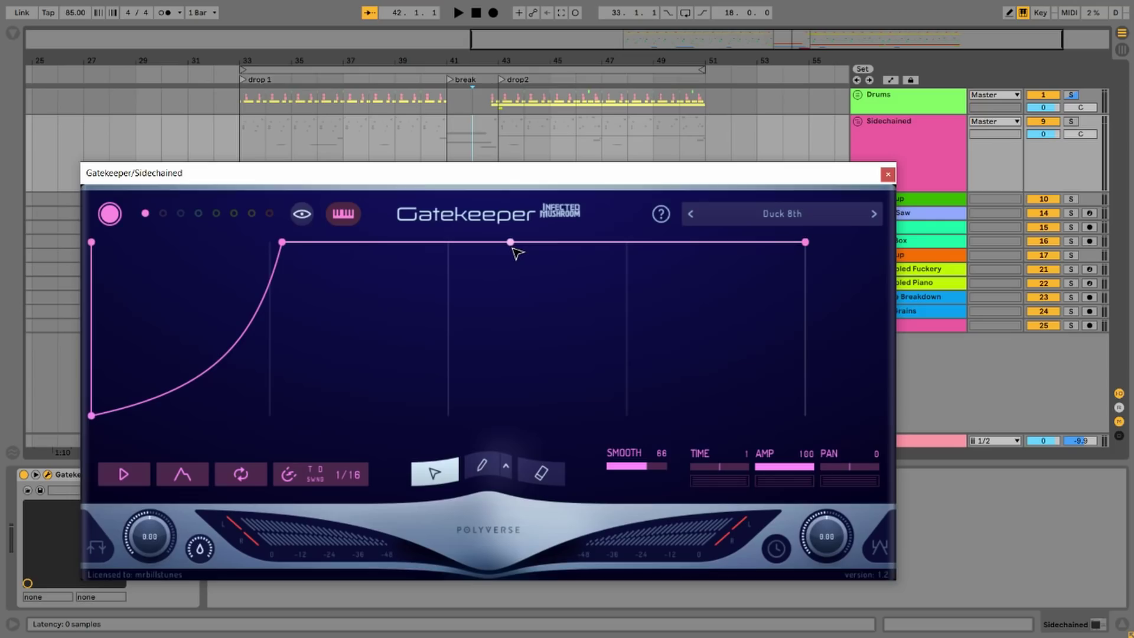
key("space")
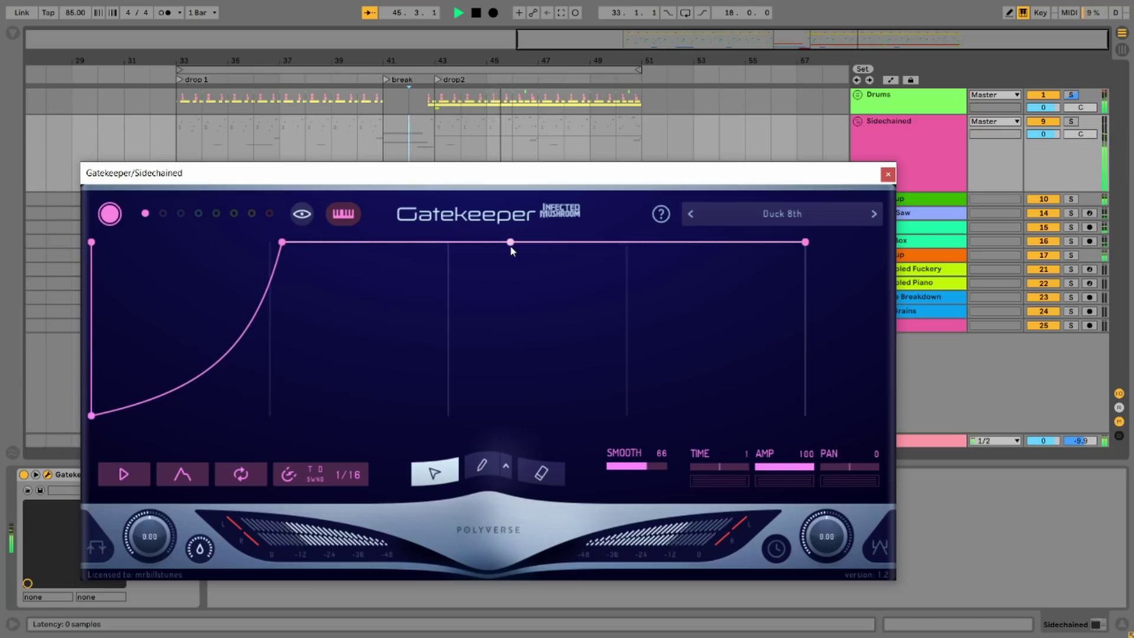
key("space")
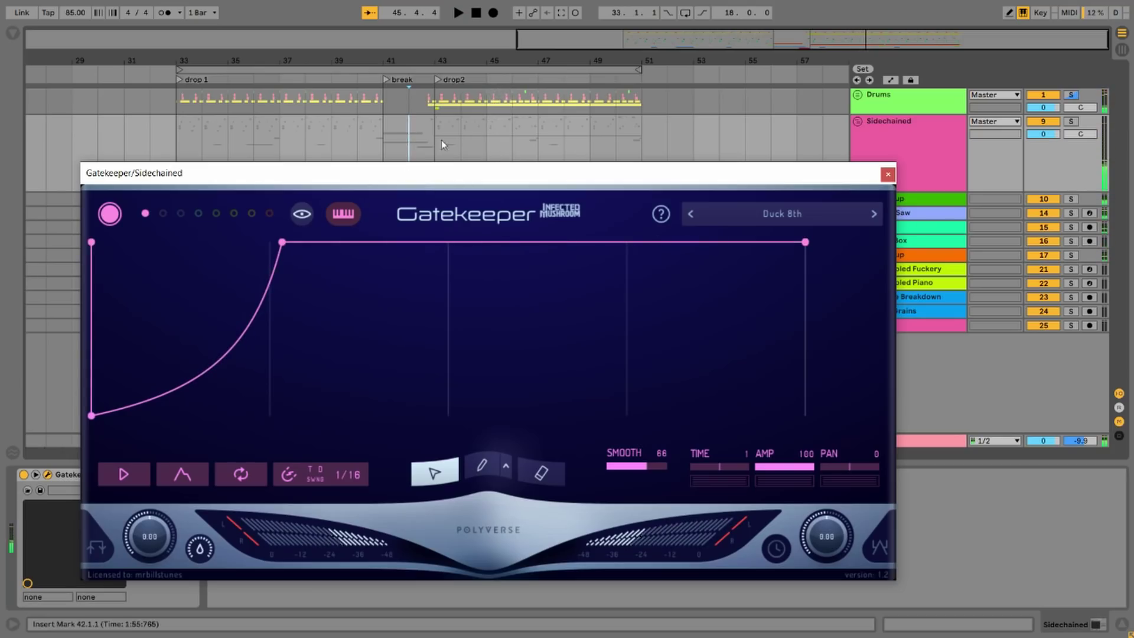
left_click(441, 140)
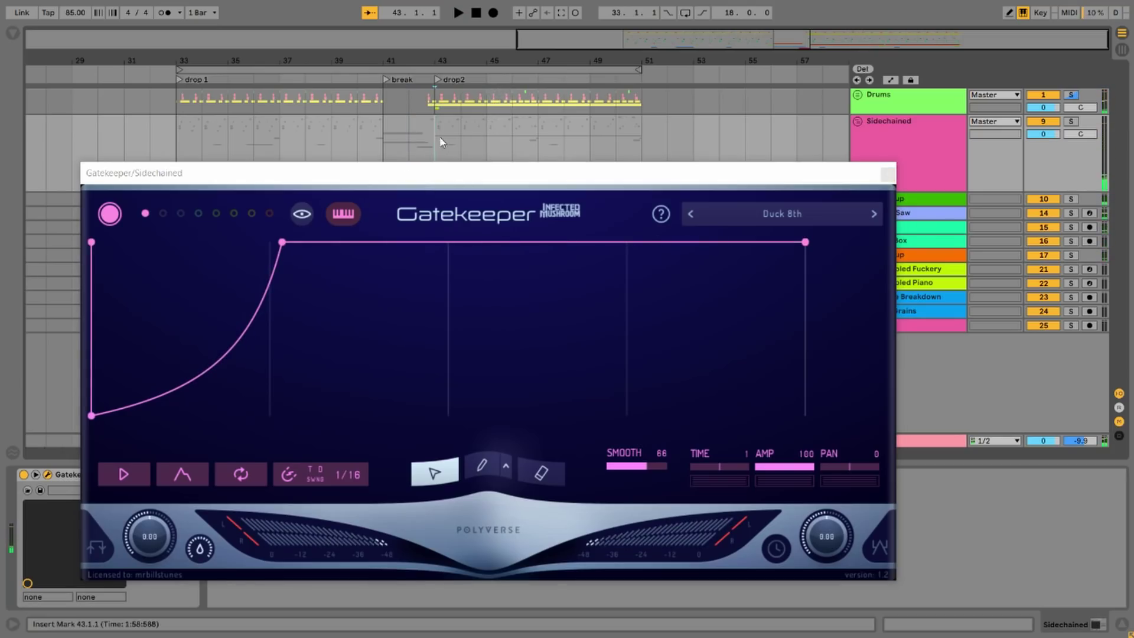
left_click(888, 173)
Step: Unfold the Drums group and display the Kick track's Instrument Rack, with the arrangement focused on the start of drop2
left_click(894, 111)
double_click(895, 111)
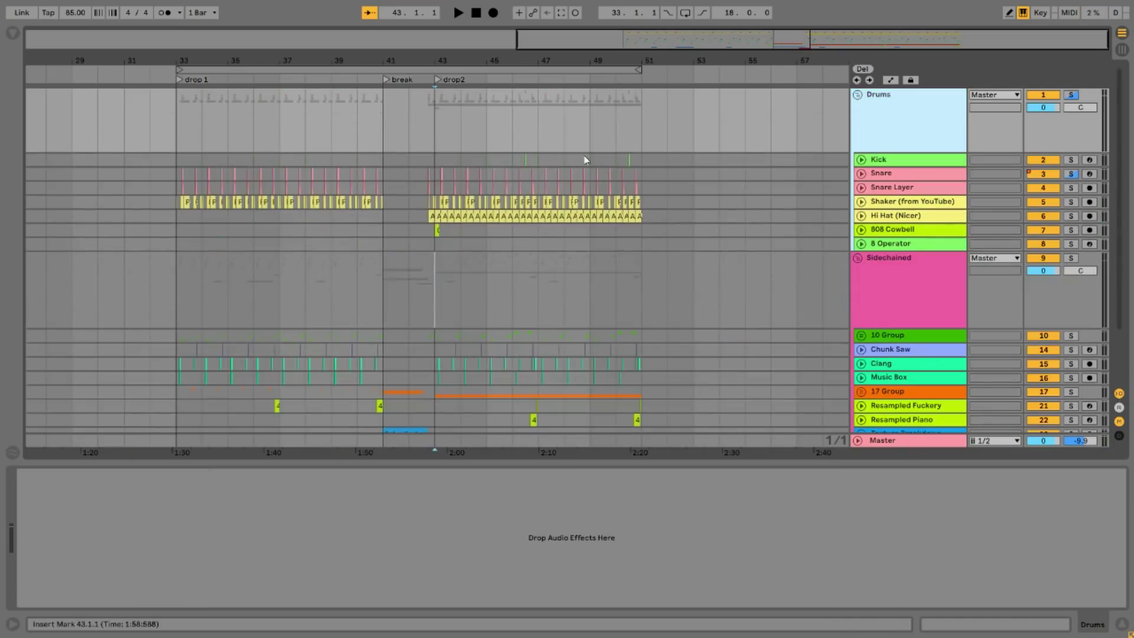
left_click_drag(444, 62, 463, 67)
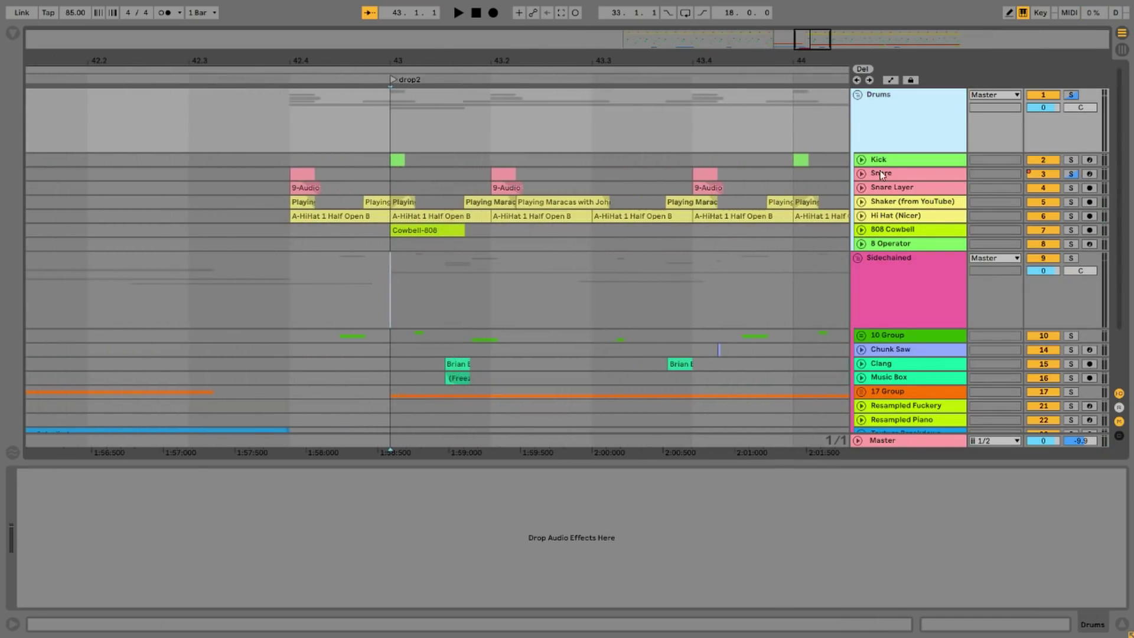
left_click(880, 161)
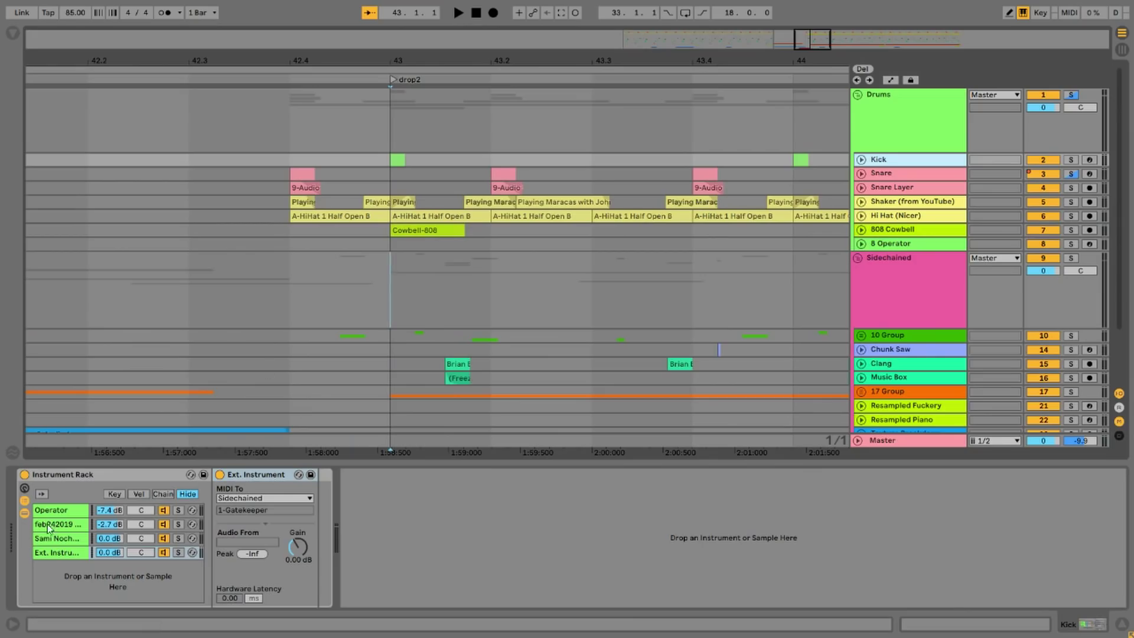
Step: Solo the Operator chain in the Kick track's Instrument Rack and audition it from bar 43
left_click(57, 510)
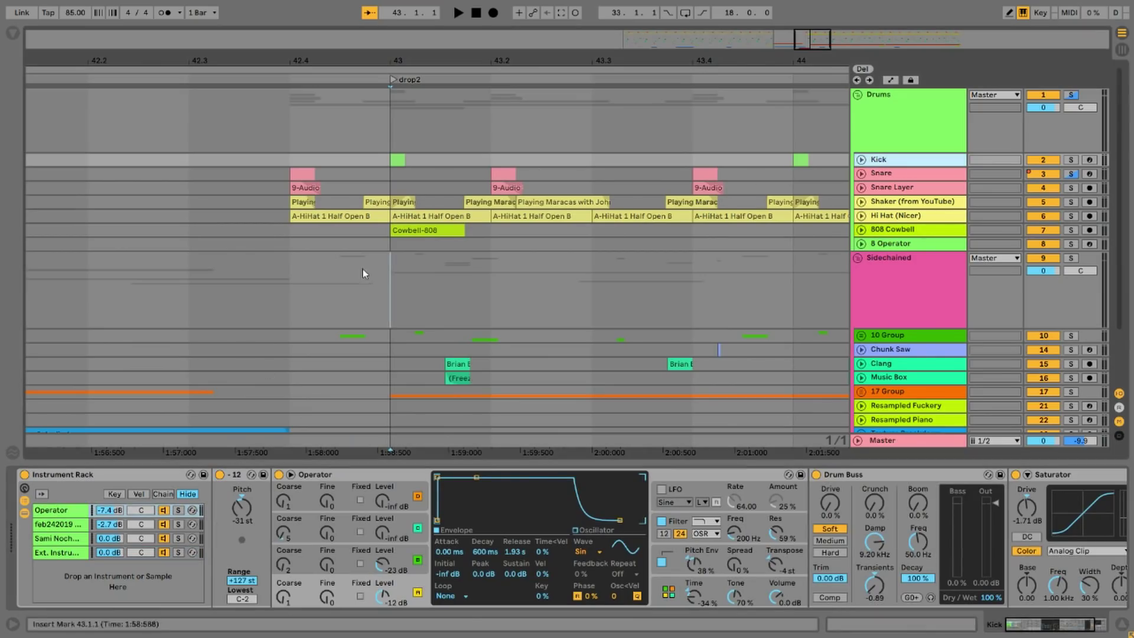
left_click(178, 510)
key("space")
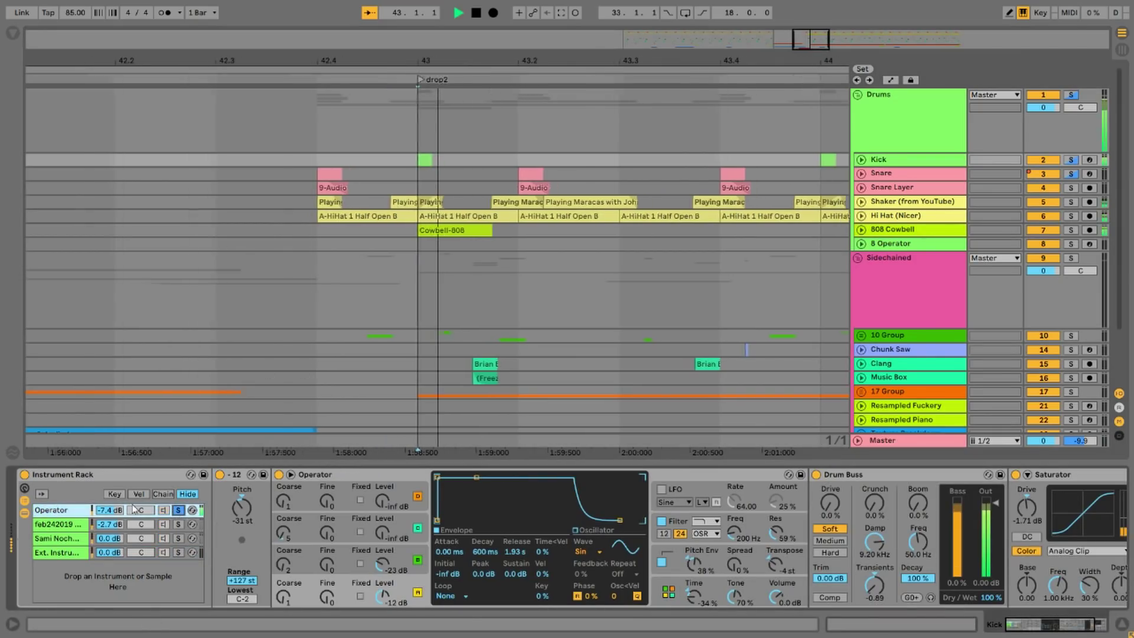
key("space")
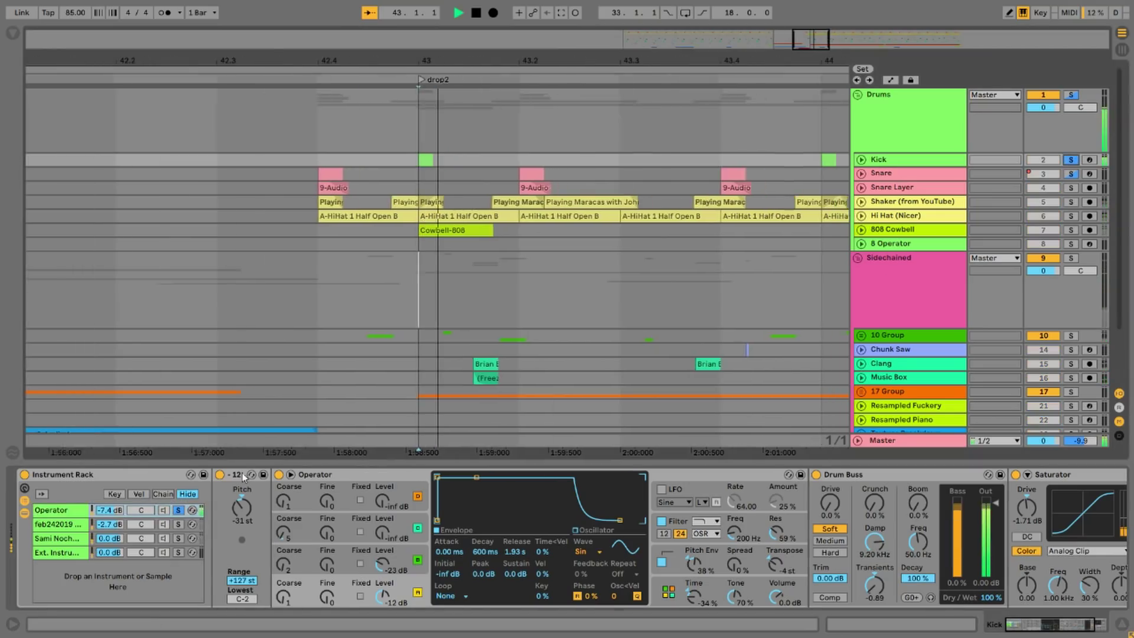
key("space")
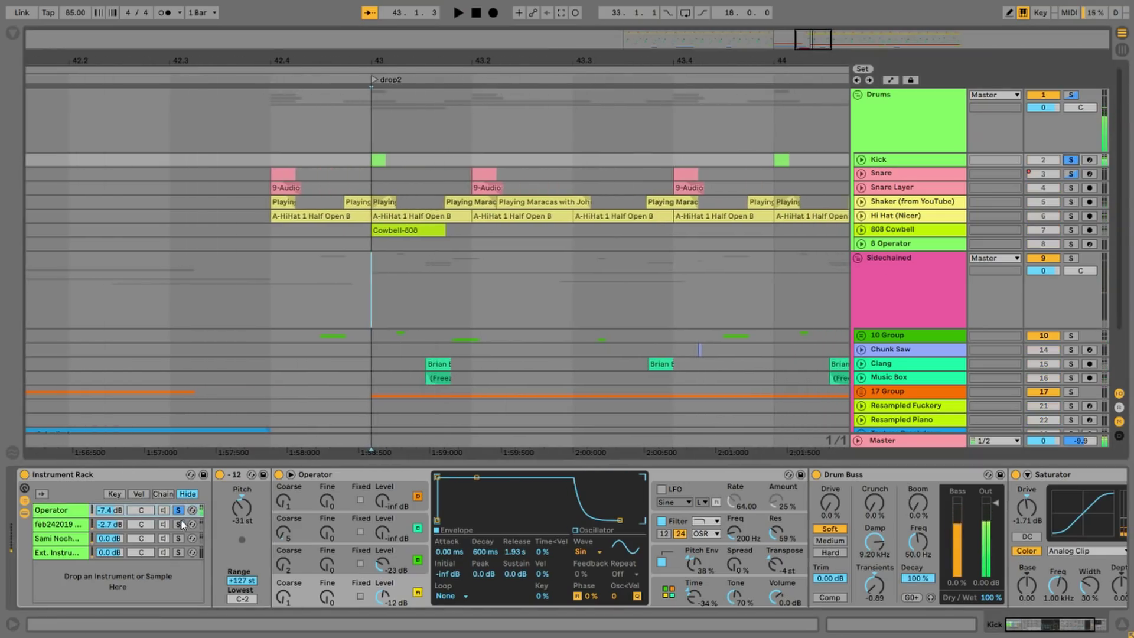
Step: Solo the feb242019 kick sample chain in the Kick track's Instrument Rack and audition it from bar 43
left_click(76, 524)
left_click(164, 524)
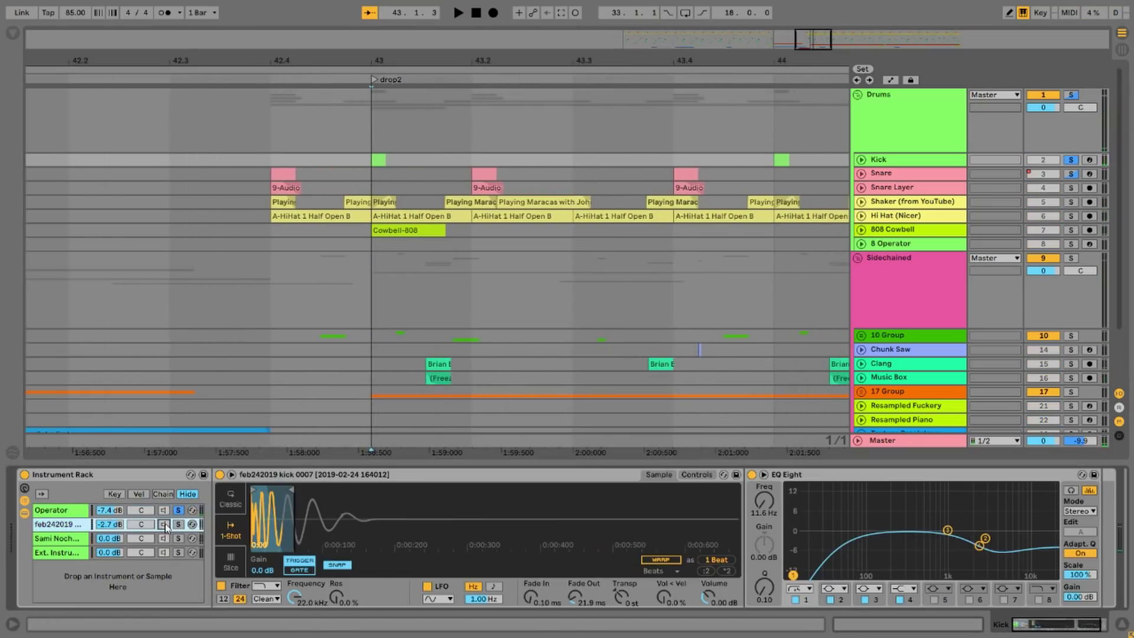
key("space")
left_click(178, 524)
key("space")
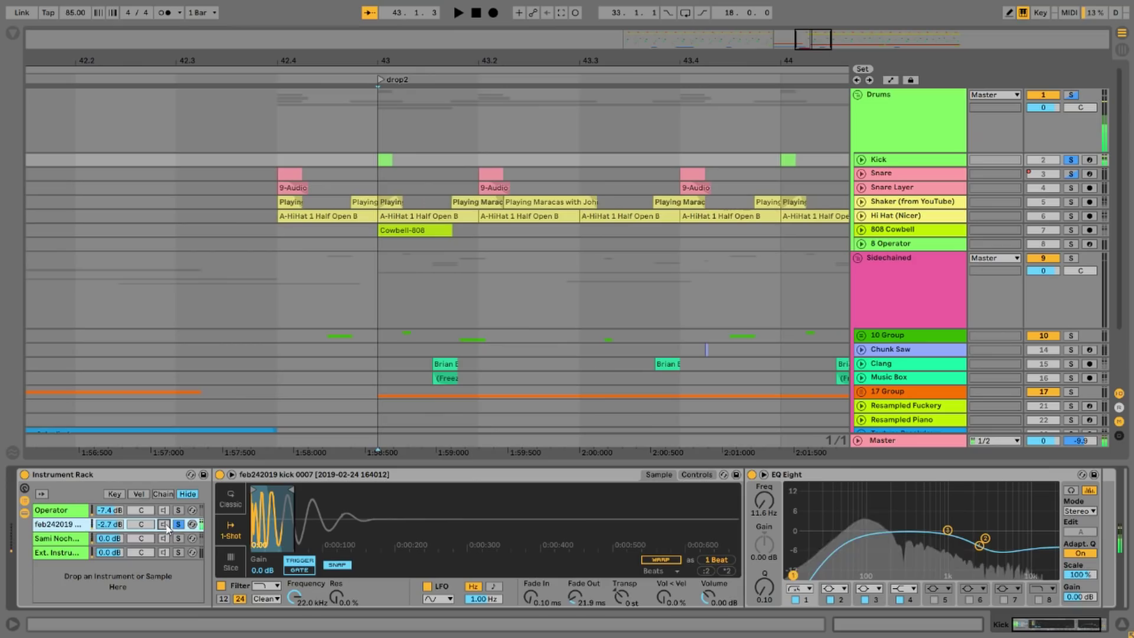
Step: Display the Doghouse Drums - Kick 1 chain, audition it in solo, and clear its solo
left_click(80, 539)
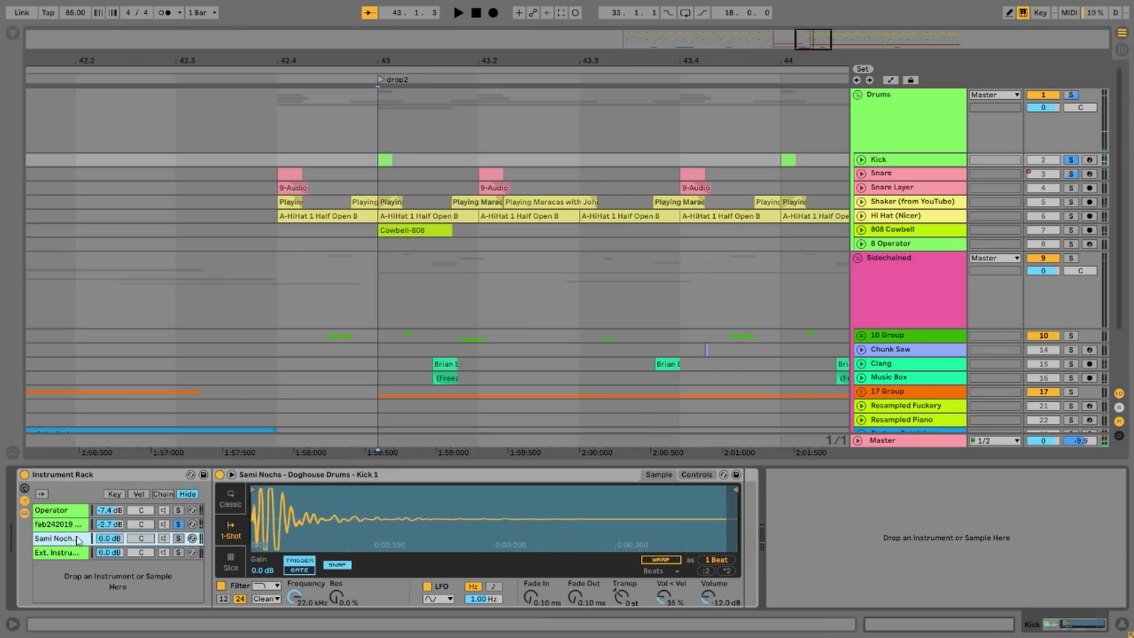
left_click(179, 538)
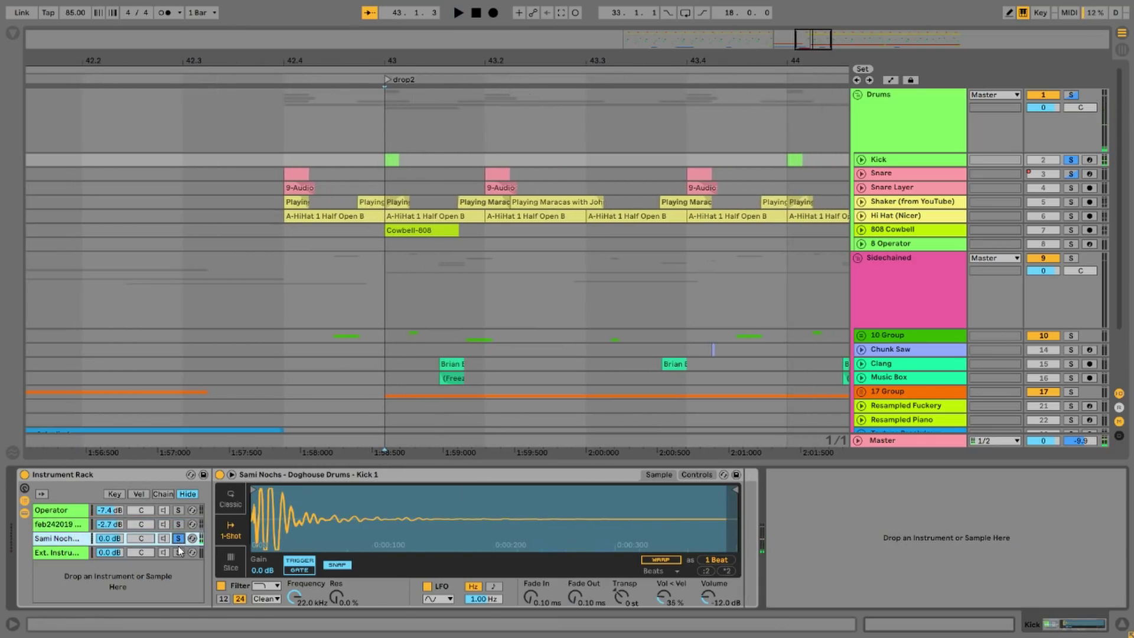
left_click(178, 538)
Step: Review the devices on the Kick rack's sample and Operator chains, finishing on the Ext. Instrument chain
left_click(75, 552)
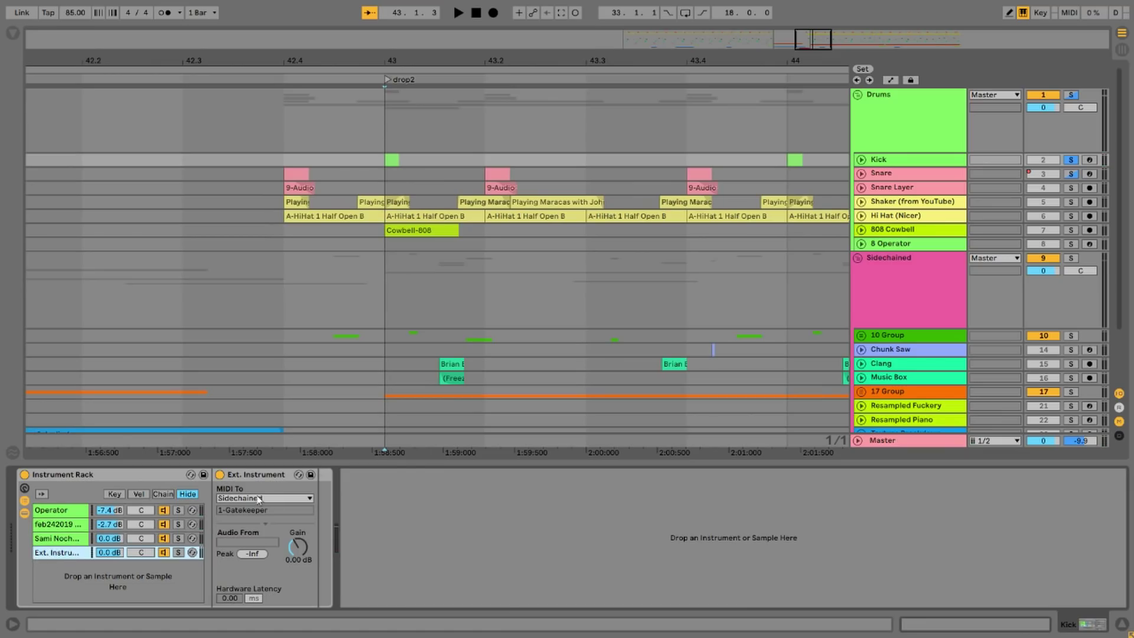
left_click(59, 538)
left_click(64, 525)
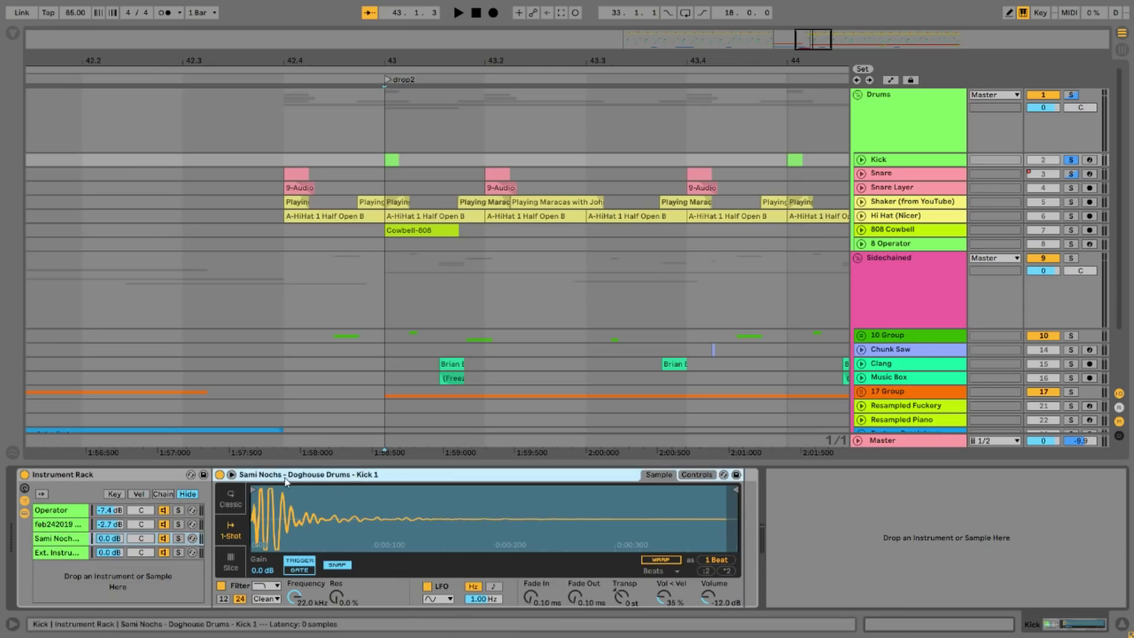
left_click(63, 510)
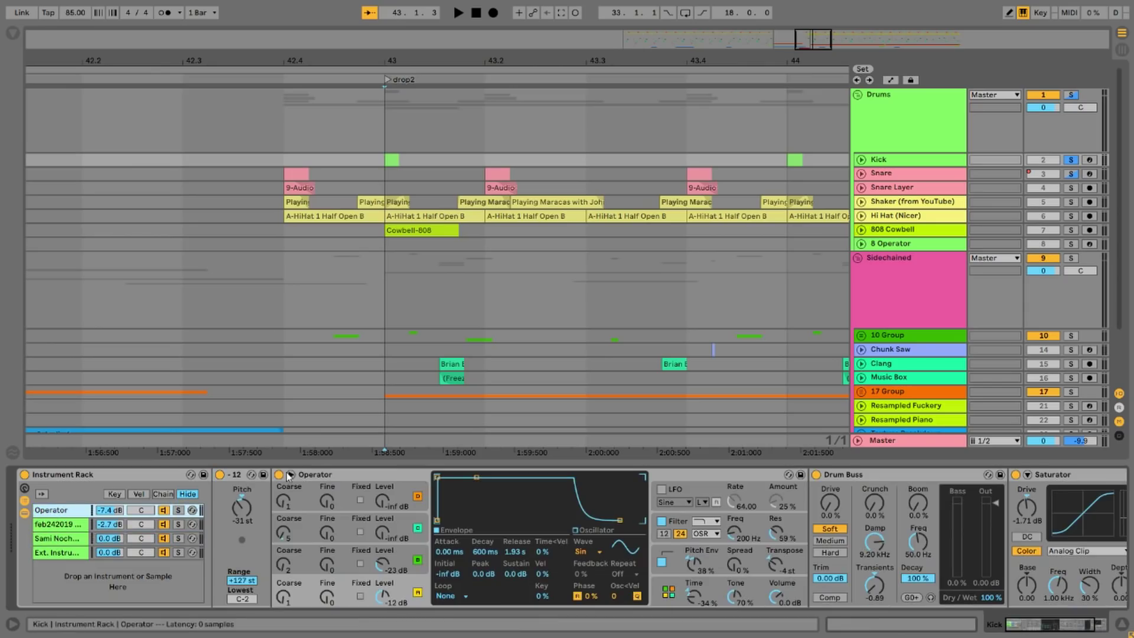
left_click(66, 553)
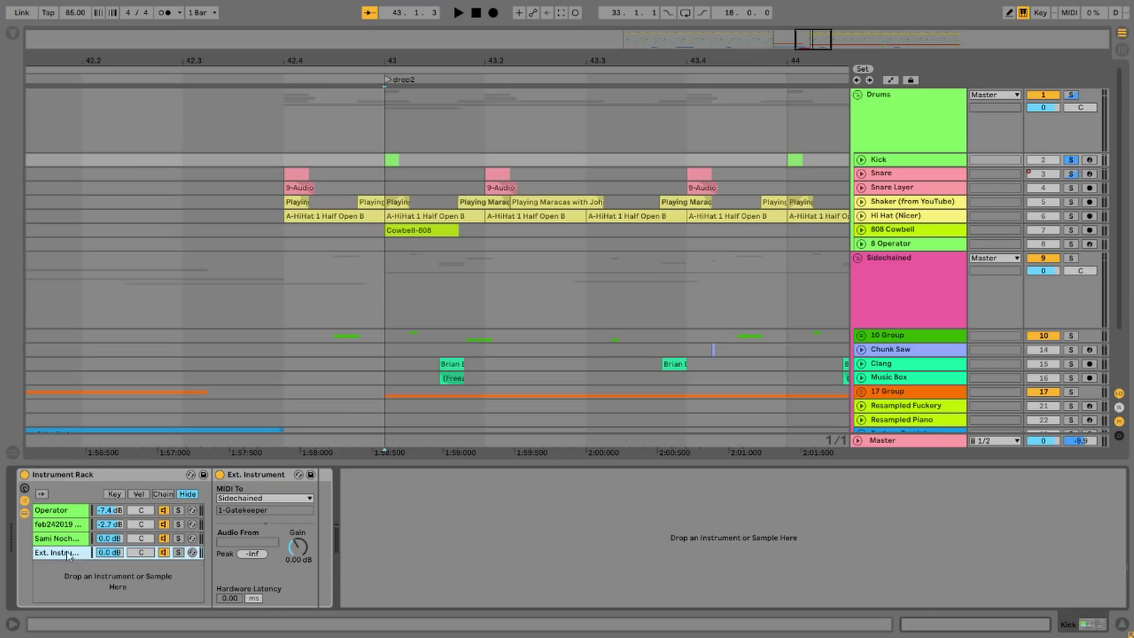
Step: Choose Sidechained as the MIDI To destination of the Kick rack's Ext. Instrument
left_click(258, 499)
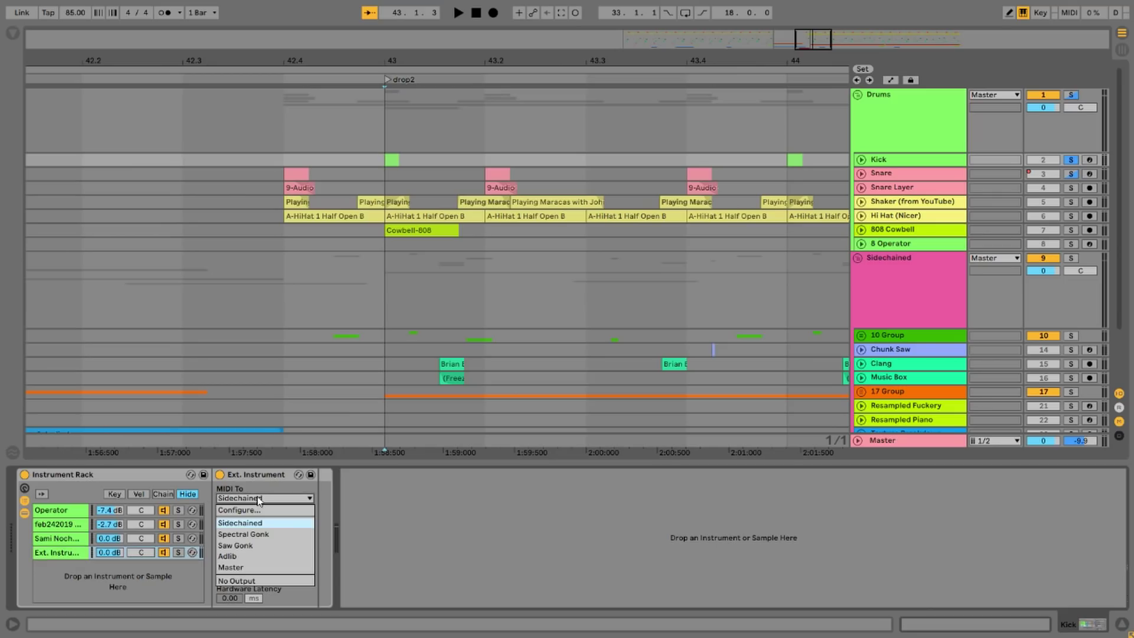
left_click(263, 496)
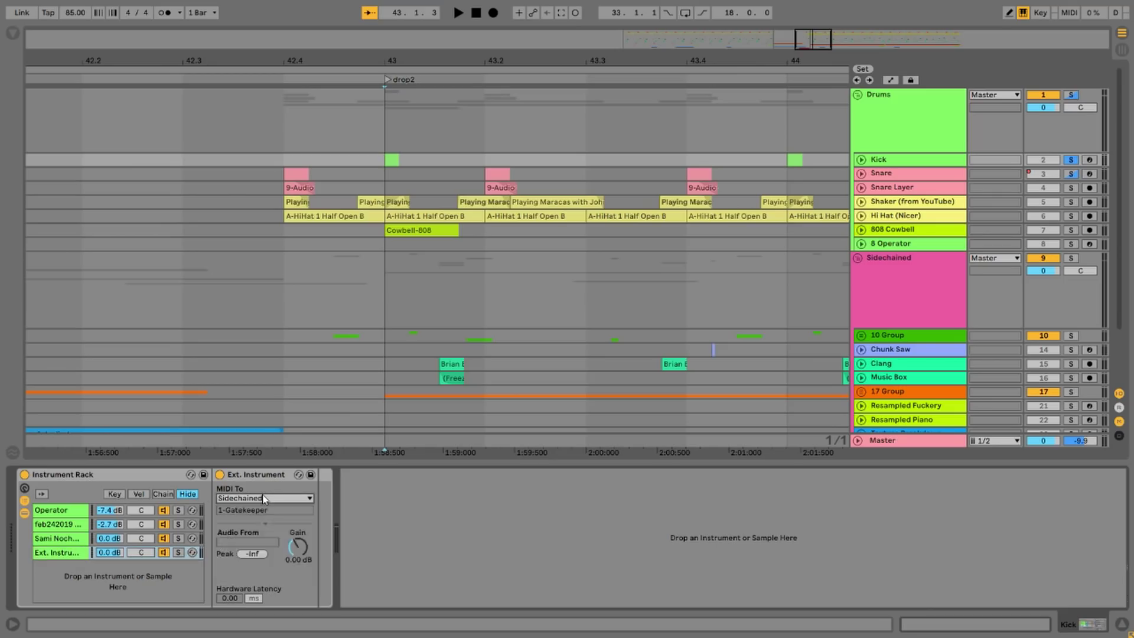
left_click(263, 498)
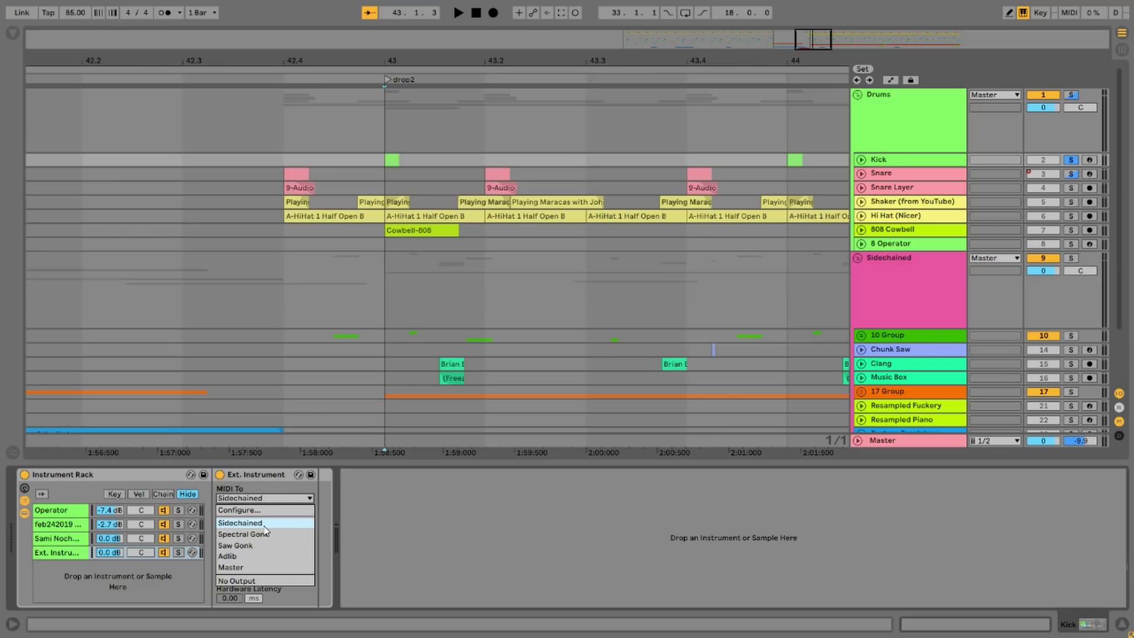
left_click(264, 524)
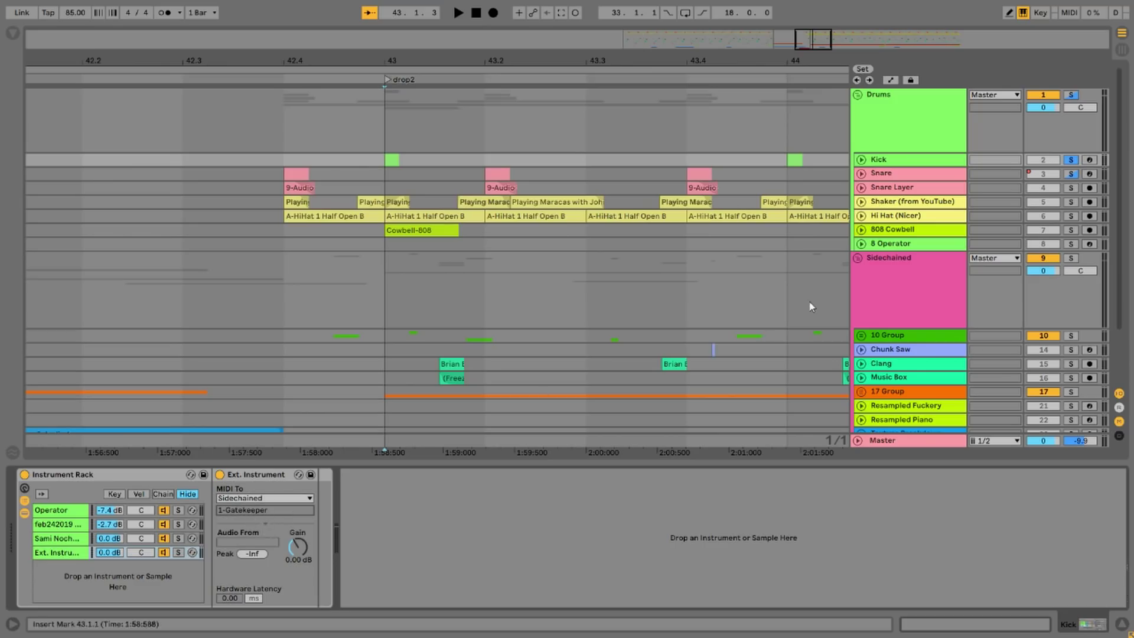
Step: Compare the Sidechained group's Gatekeeper with the Kick track's Ext. Instrument routing, and duplicate that Gatekeeper on the group
left_click(886, 298)
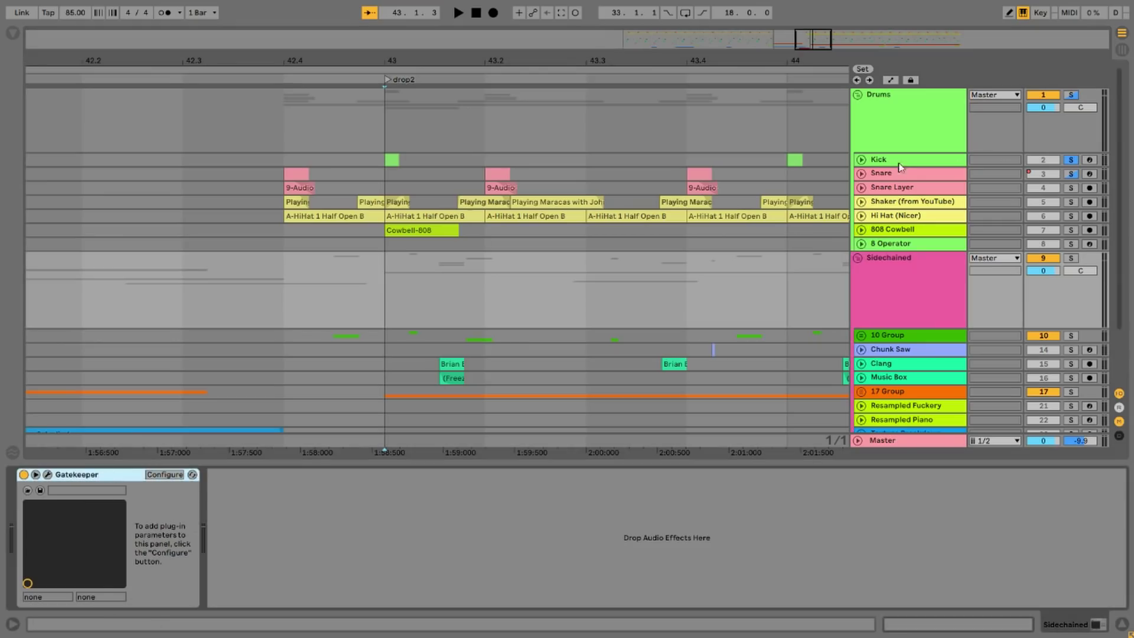
left_click(899, 161)
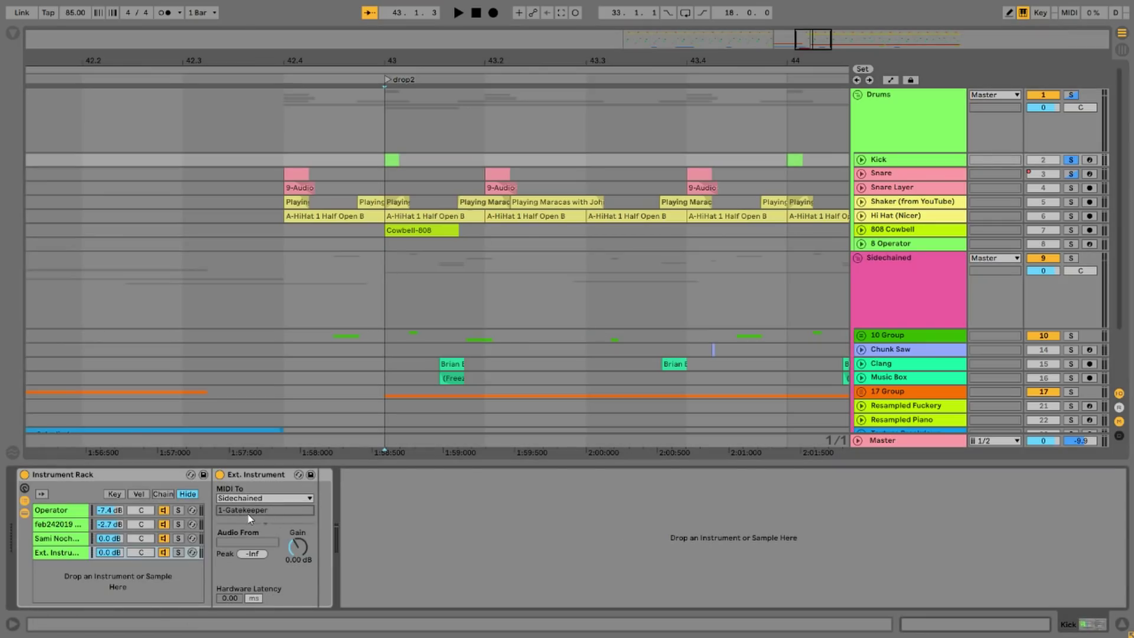
left_click(911, 293)
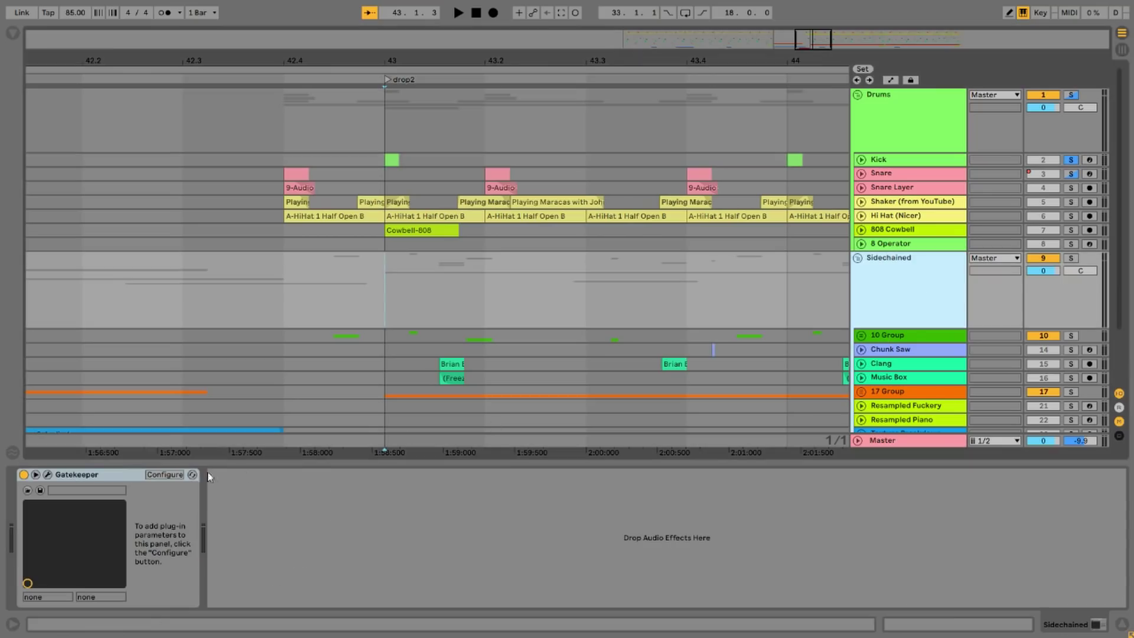
left_click(104, 475)
key("ctrl+d")
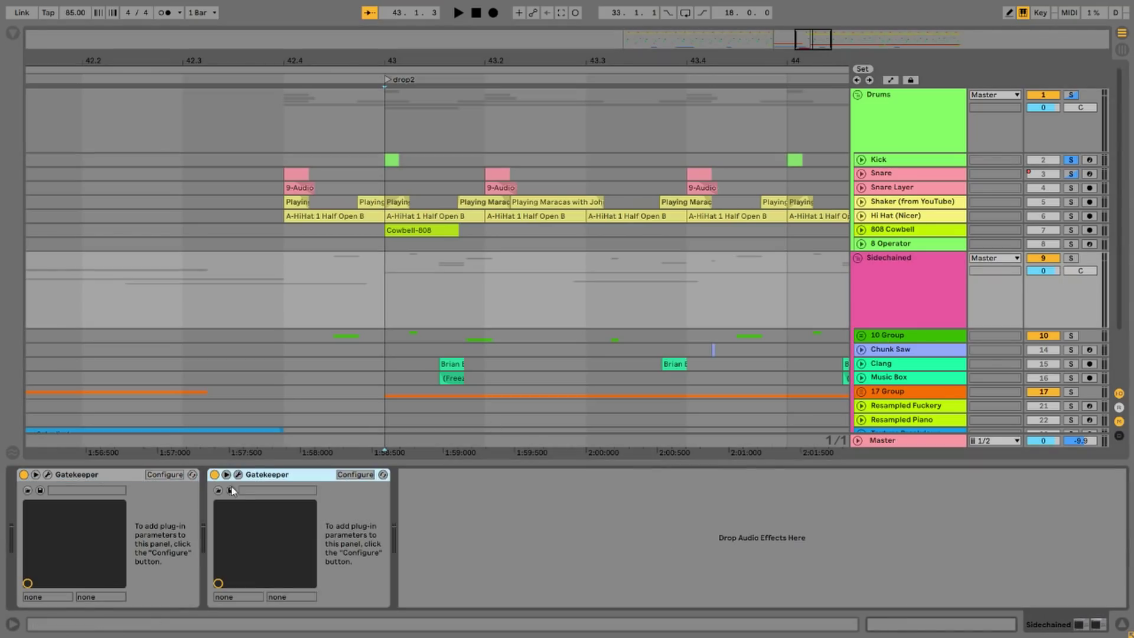
Step: Check the Gatekeeper targets offered in the MIDI routing of the Kick track's Ext. Instrument
left_click(924, 162)
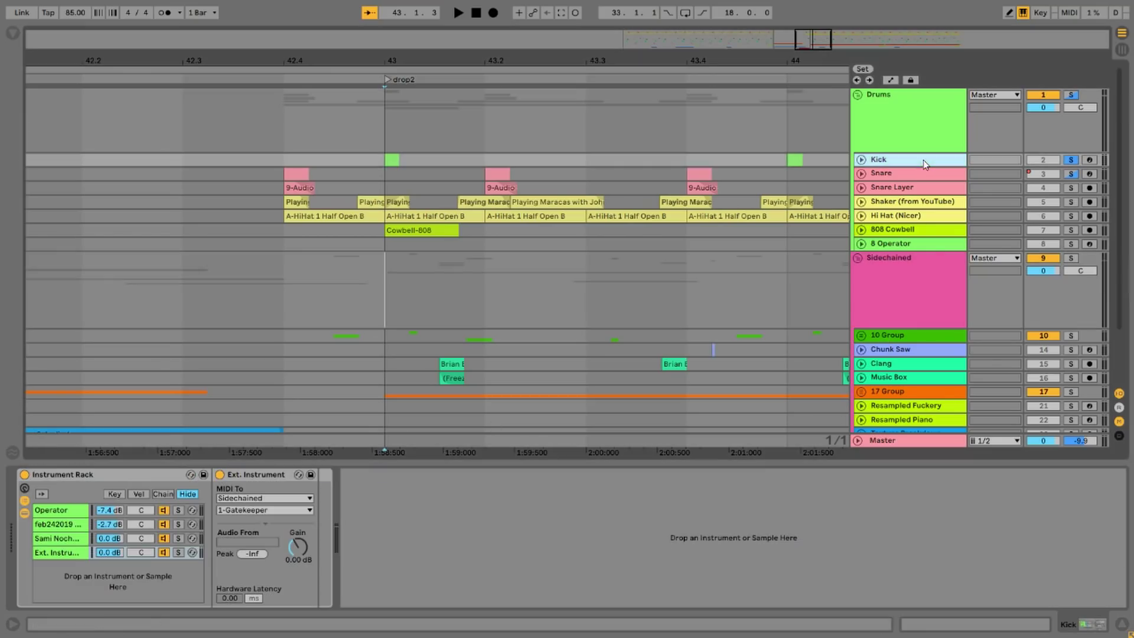
left_click(268, 511)
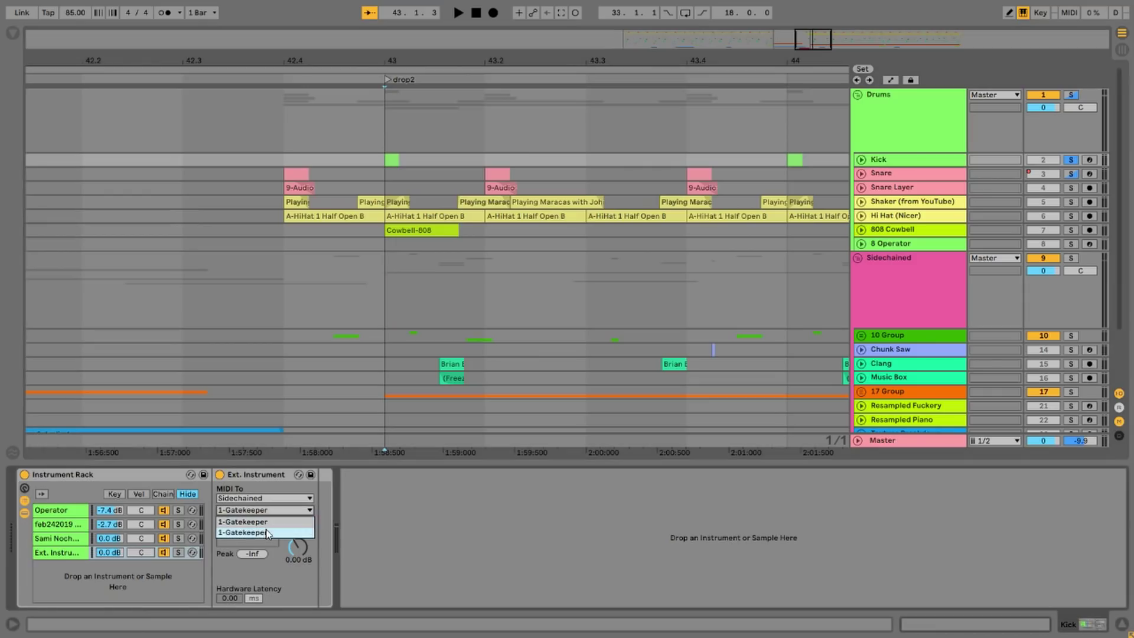
left_click(269, 532)
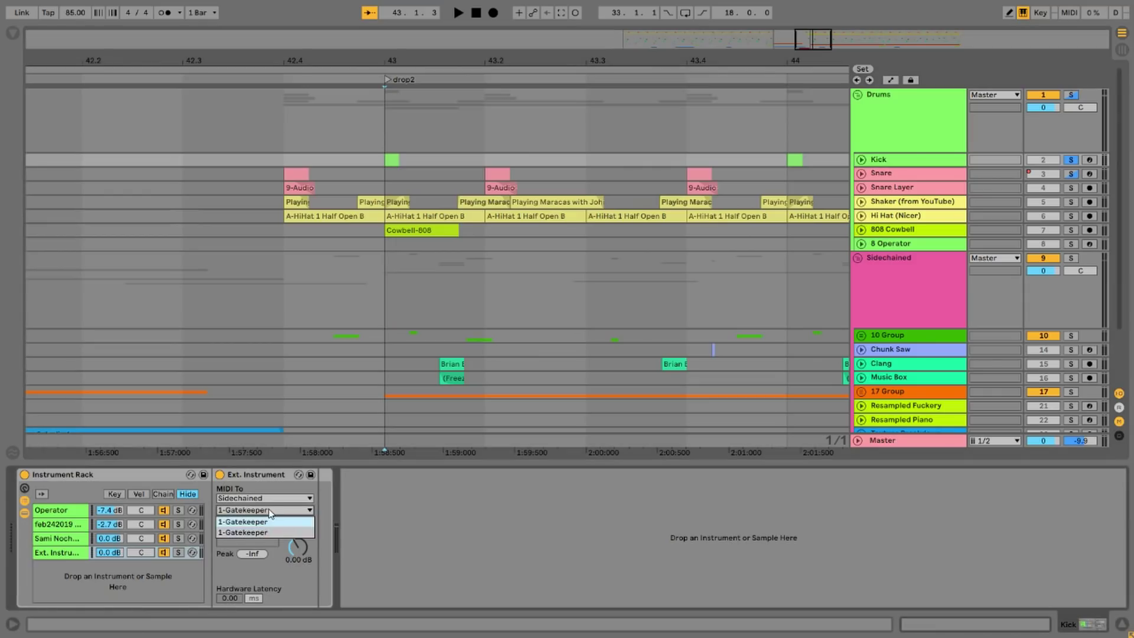
Step: Duplicate the Ext. Instrument chain in the Kick rack and route the copy to the second Gatekeeper
left_click(65, 557)
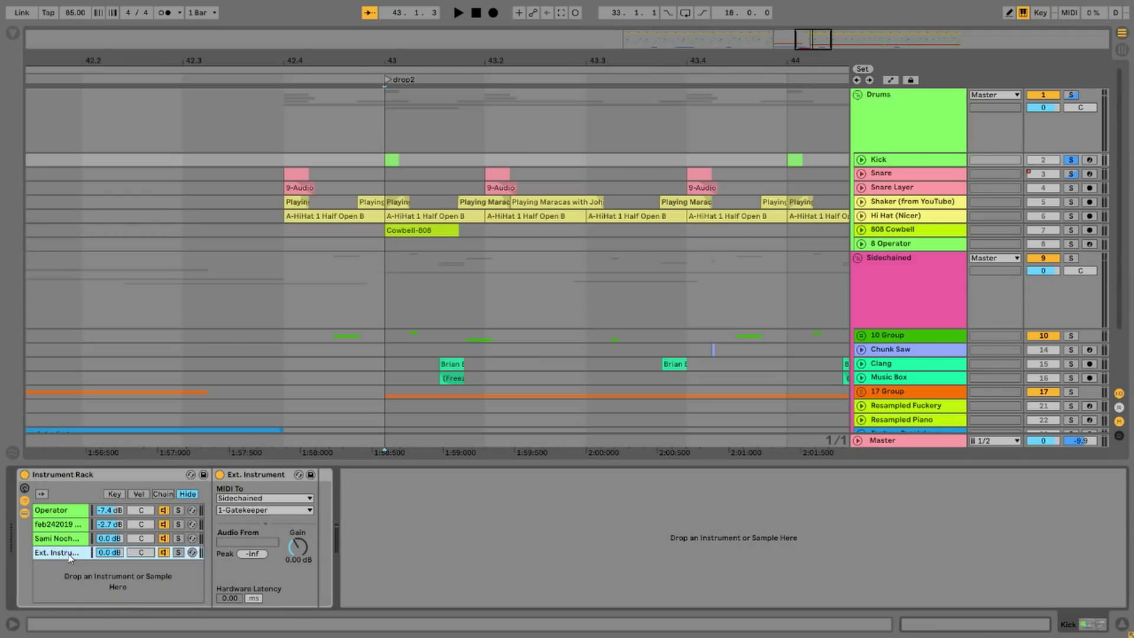
key("ctrl+d")
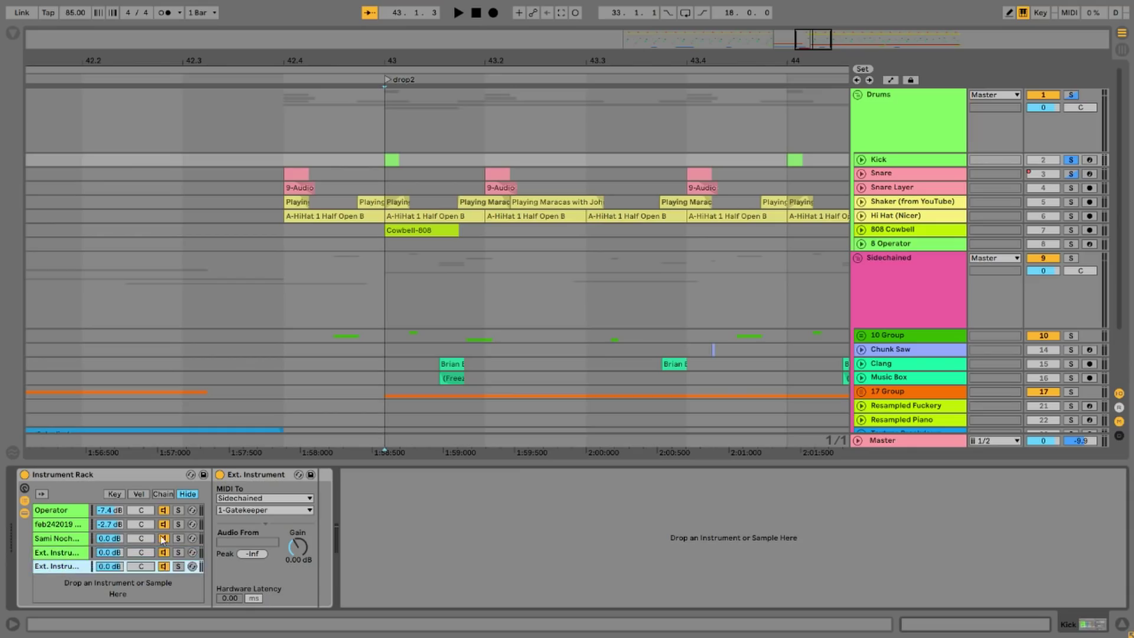
left_click(242, 514)
left_click(245, 532)
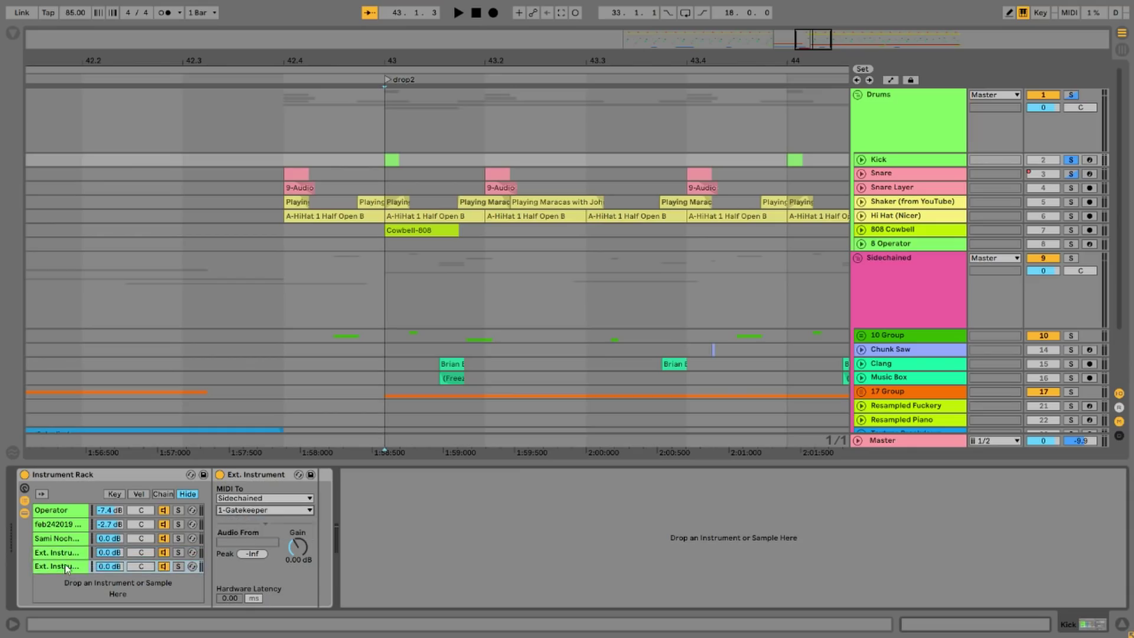
Step: Delete the duplicated Ext. Instrument chain from the Kick track's Instrument Rack
left_click(65, 566)
key("Delete")
Step: Open the Sidechained group's second Gatekeeper, load the Duck 8th preset from the Ducking category, and switch its playback mode
left_click(940, 263)
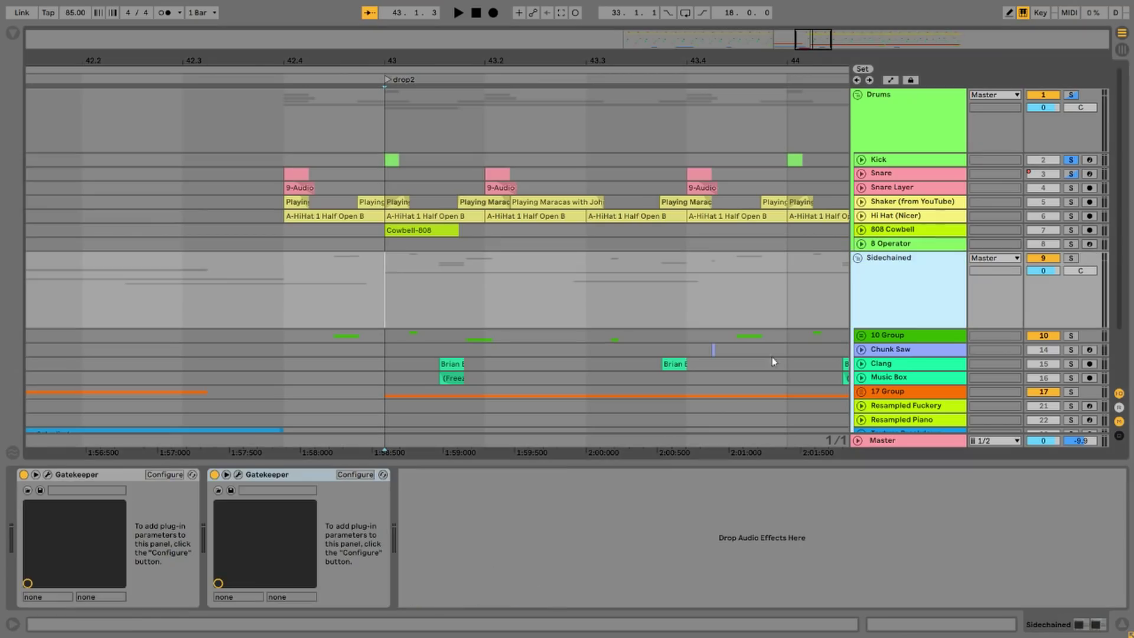
left_click(239, 477)
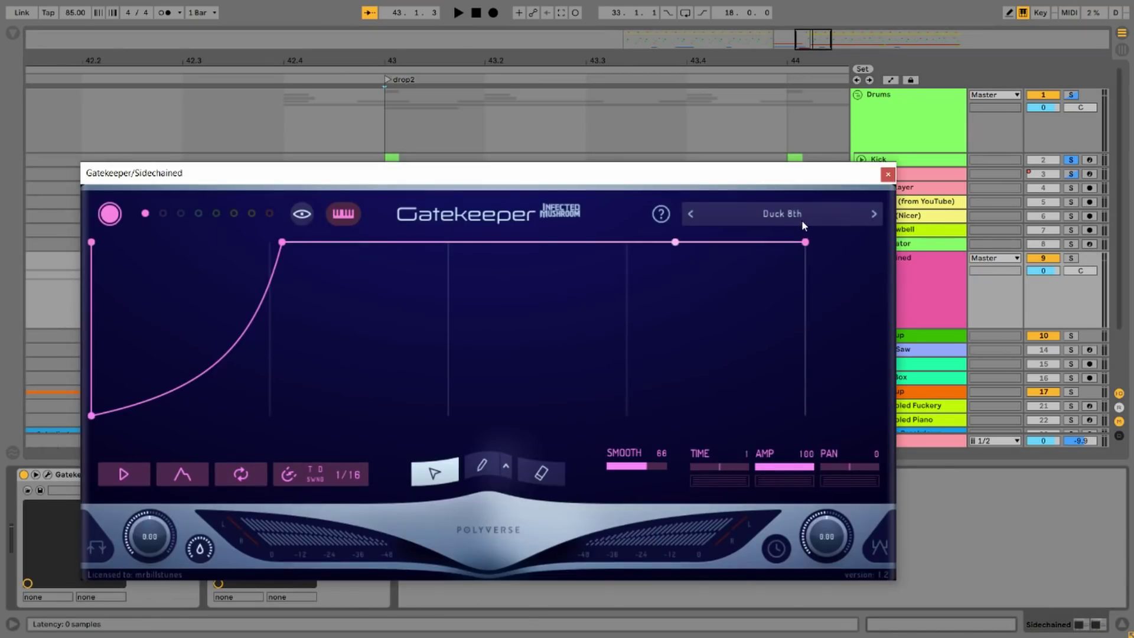
left_click(802, 222)
mouse_move(710, 389)
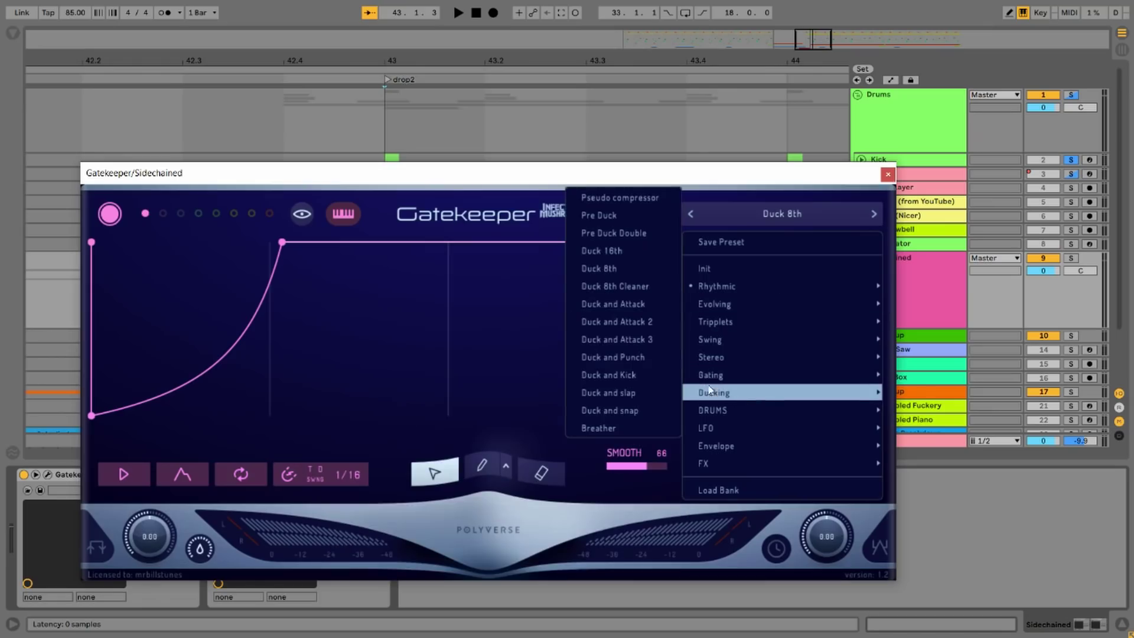
left_click(617, 273)
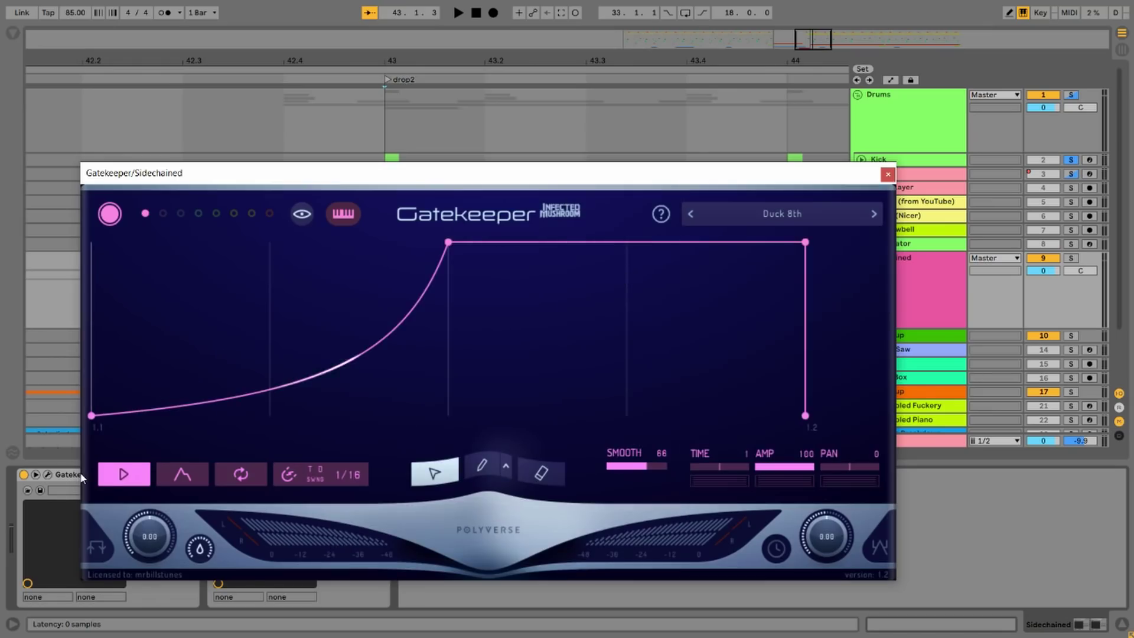
left_click(124, 473)
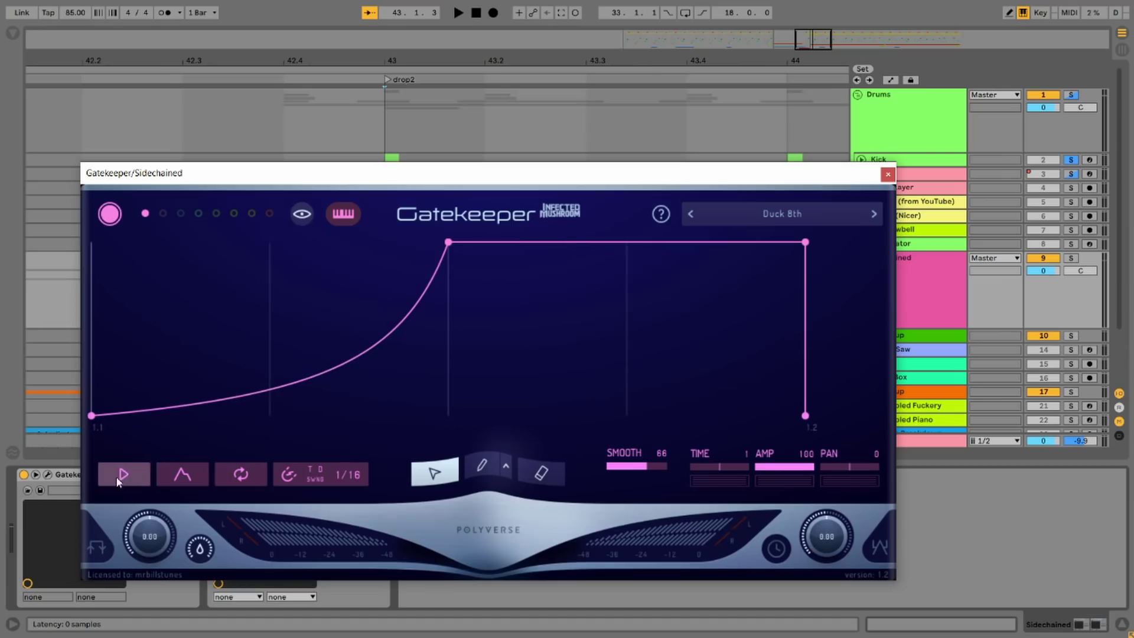
left_click(119, 478)
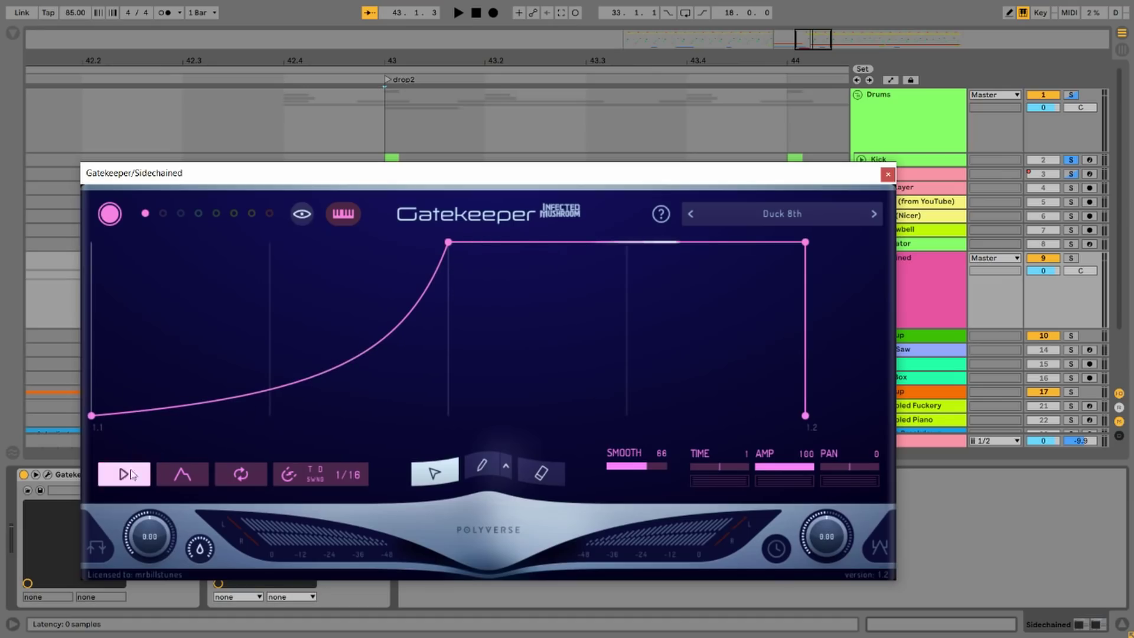
Step: Reshape the Gatekeeper curve with its end point at 0.00 dB and the ramp reaching 0.00 dB at about 245 ms, and close the plug-in
left_click_drag(806, 415, 880, 242)
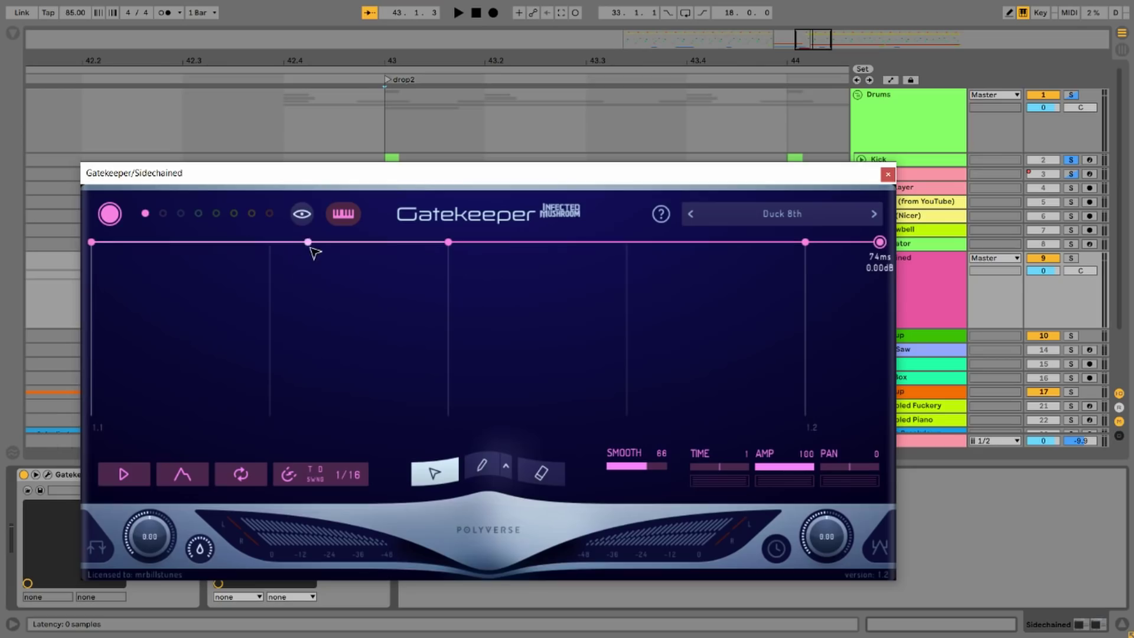
key("ctrl+z")
left_click_drag(448, 242, 338, 241)
left_click_drag(296, 325, 304, 342)
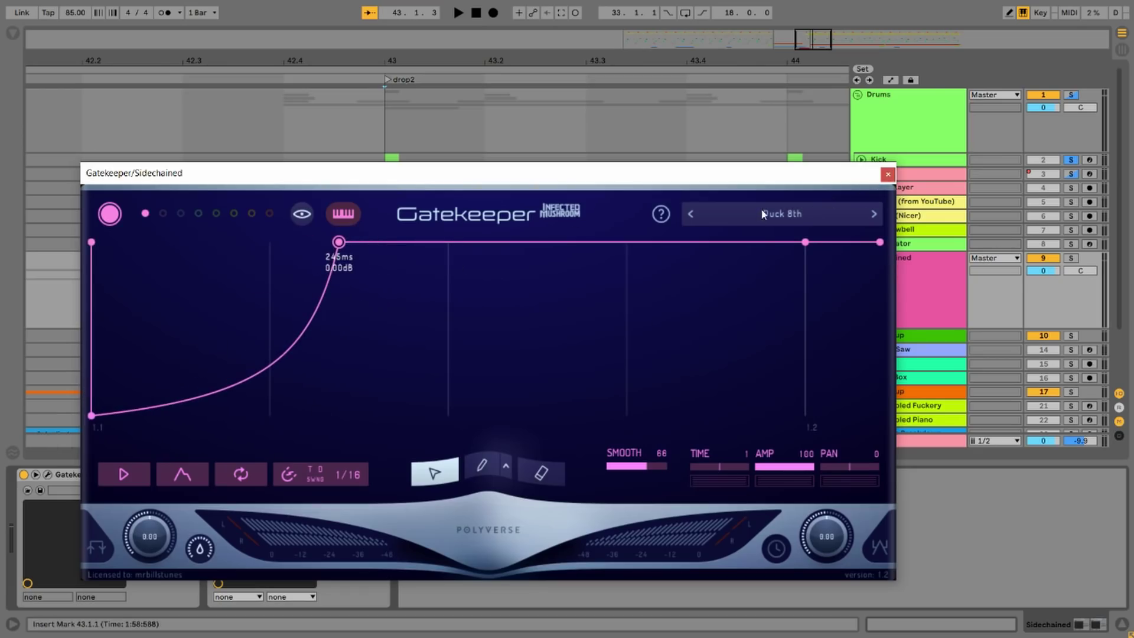
left_click(888, 175)
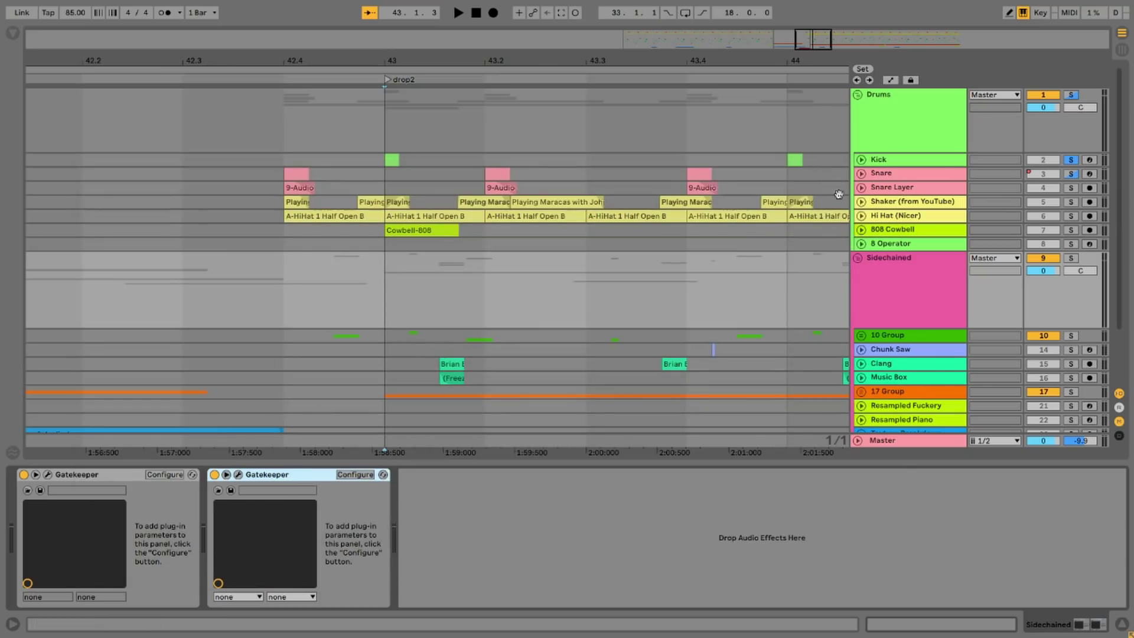
Step: Examine the Ext. Instrument's MIDI routing in the Snare track's Instrument Rack, and display the rack's first chain
left_click(903, 175)
left_click(55, 537)
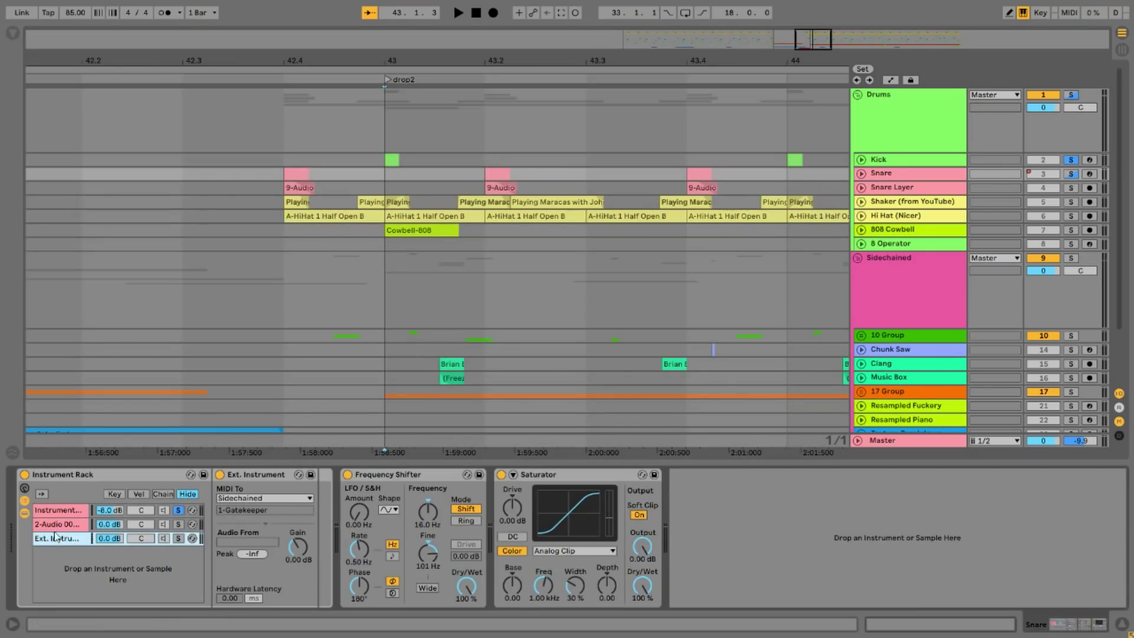
left_click(249, 488)
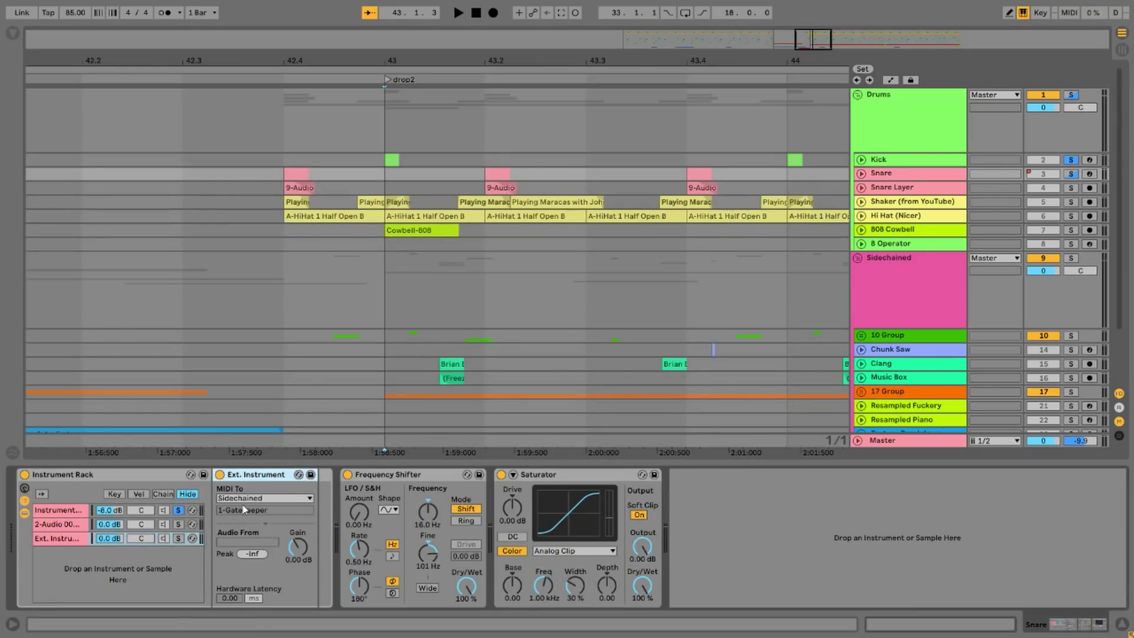
left_click(244, 500)
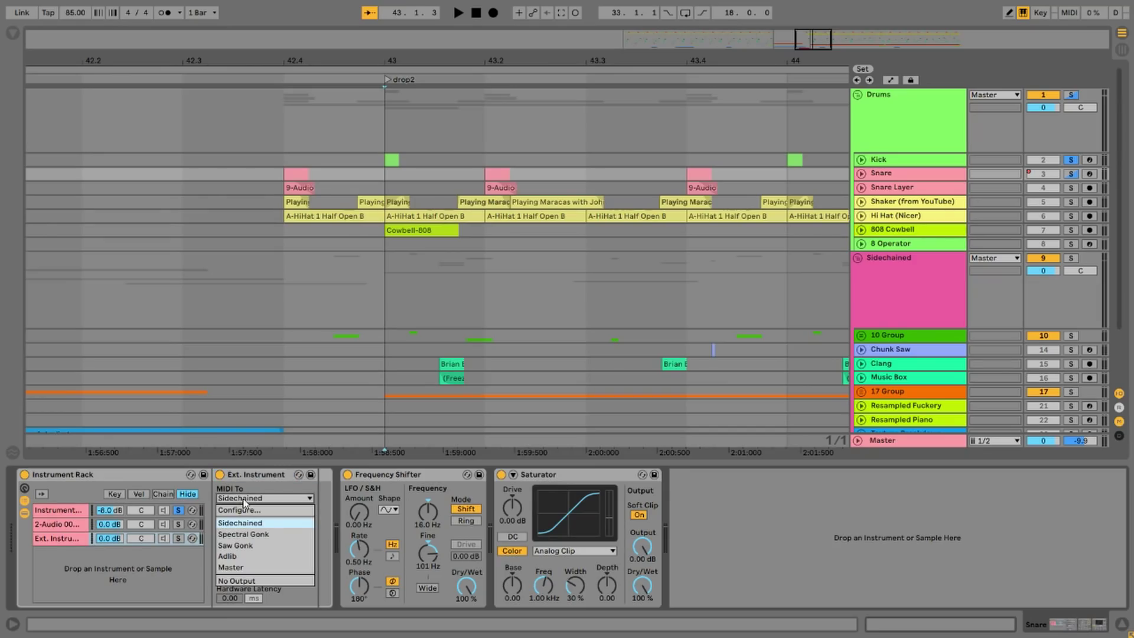
left_click(244, 500)
left_click(65, 511)
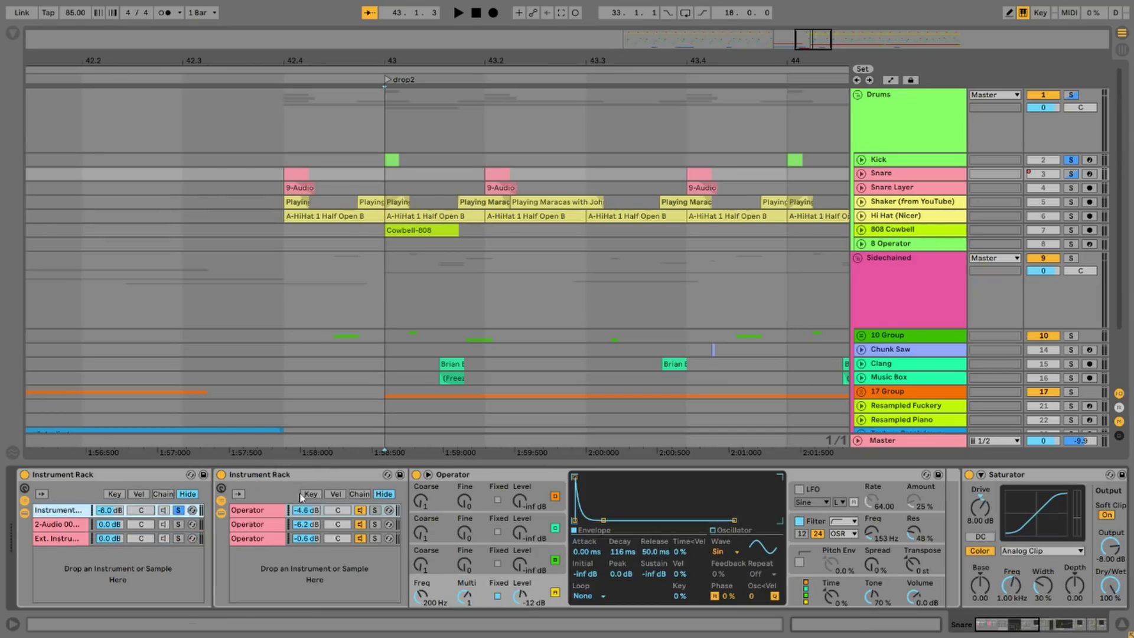
Step: Display each of the three Operator chains in the Snare track's nested Instrument Rack in turn
left_click(275, 508)
left_click(265, 526)
left_click(261, 538)
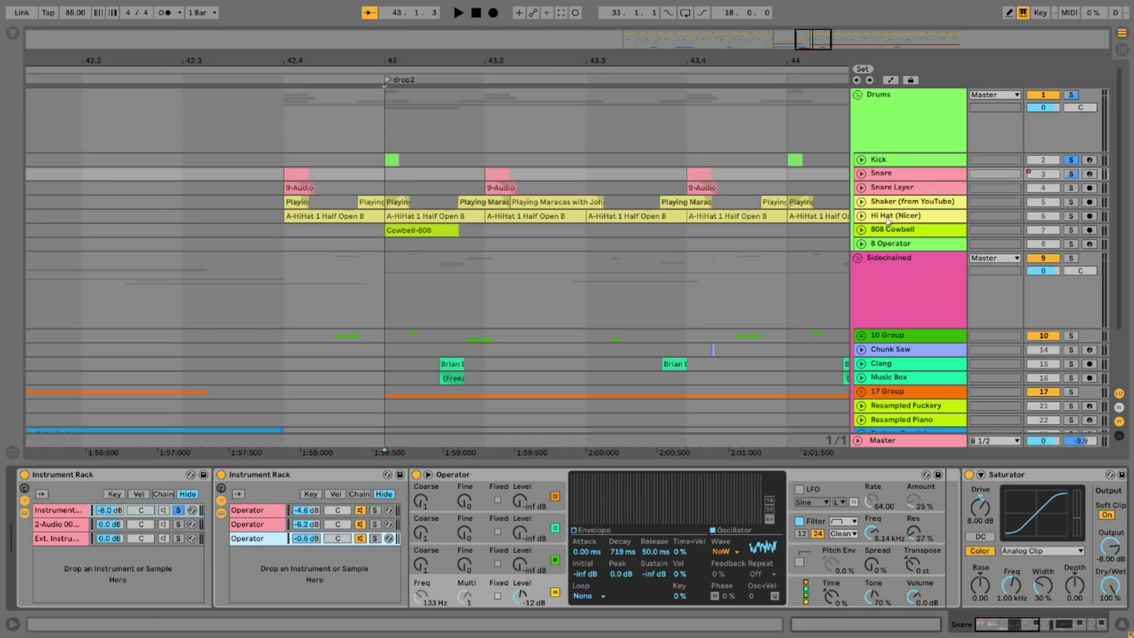
Step: Solo the Sidechained group and open its Gatekeeper plug-in to inspect the ducking curve
left_click(415, 291)
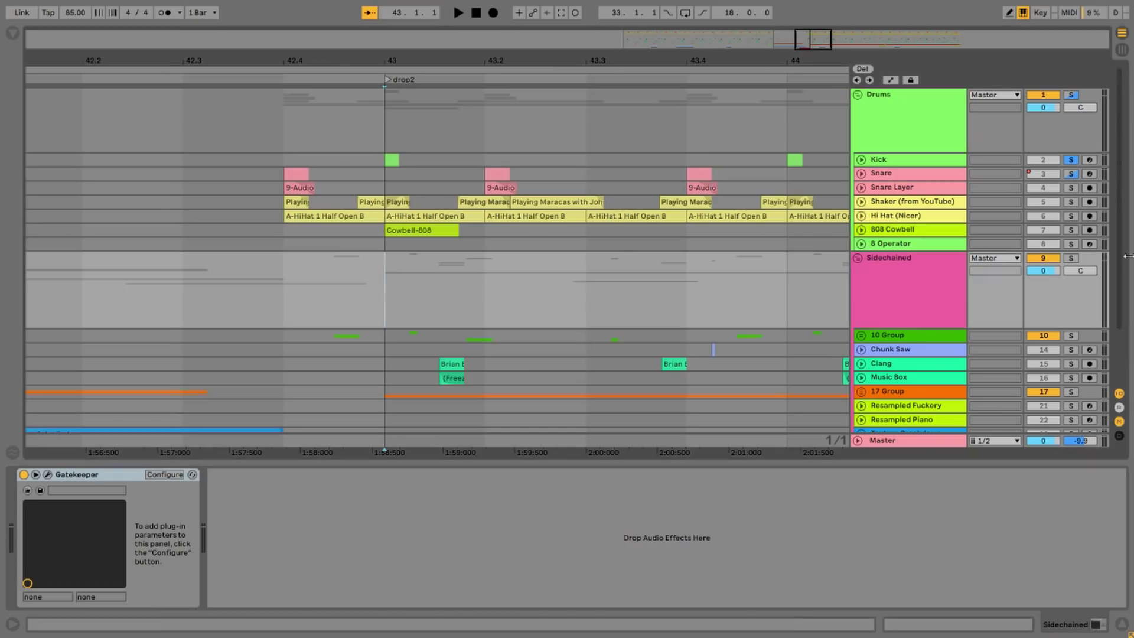
left_click(1071, 258)
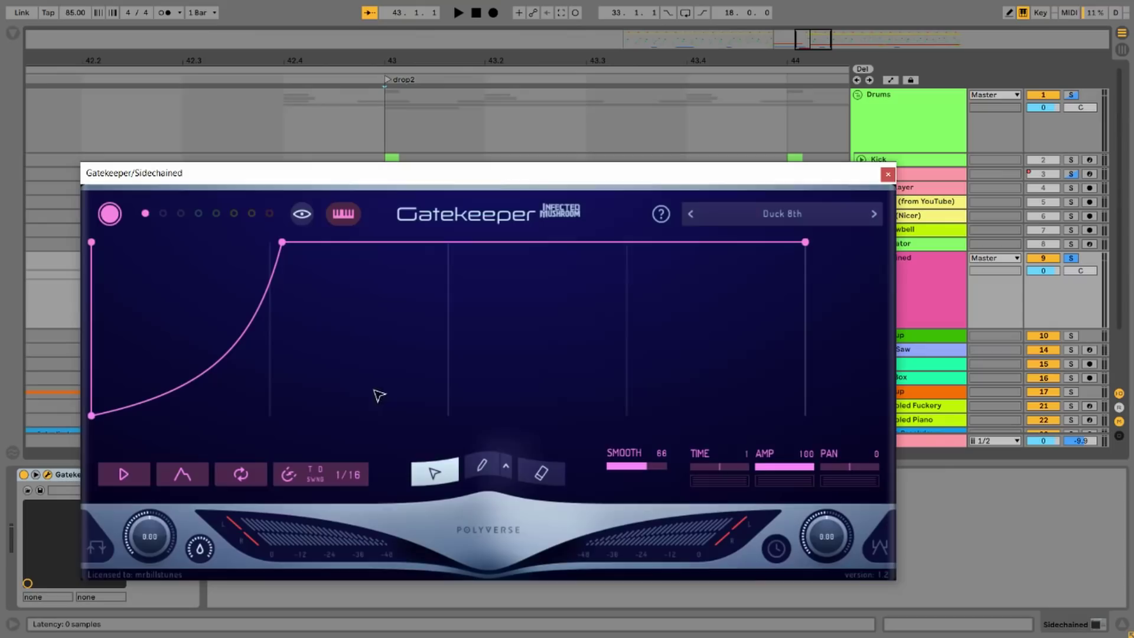
left_click(47, 475)
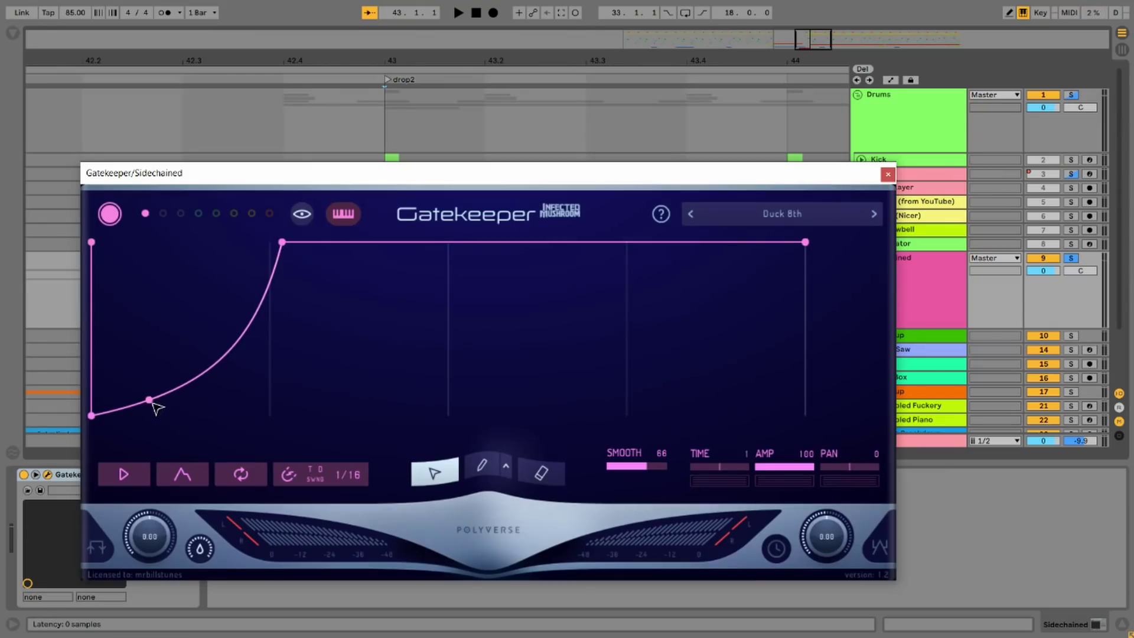
left_click_drag(150, 400, 158, 410)
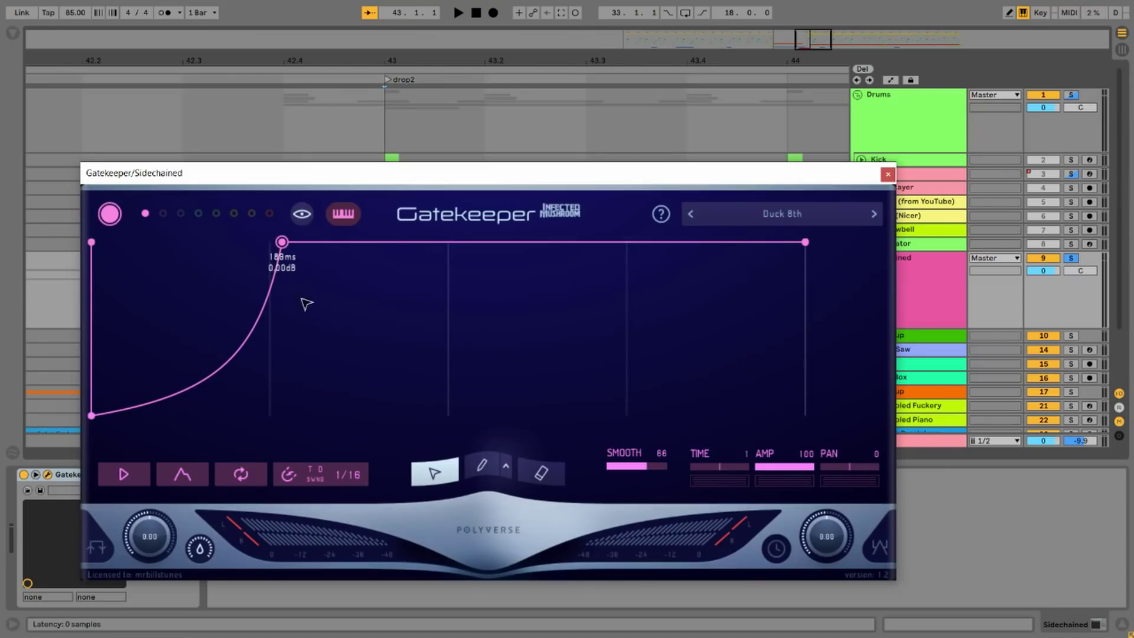
Step: Play the drop with the Gatekeeper curve on screen, stop playback, and close the plug-in window
key("space")
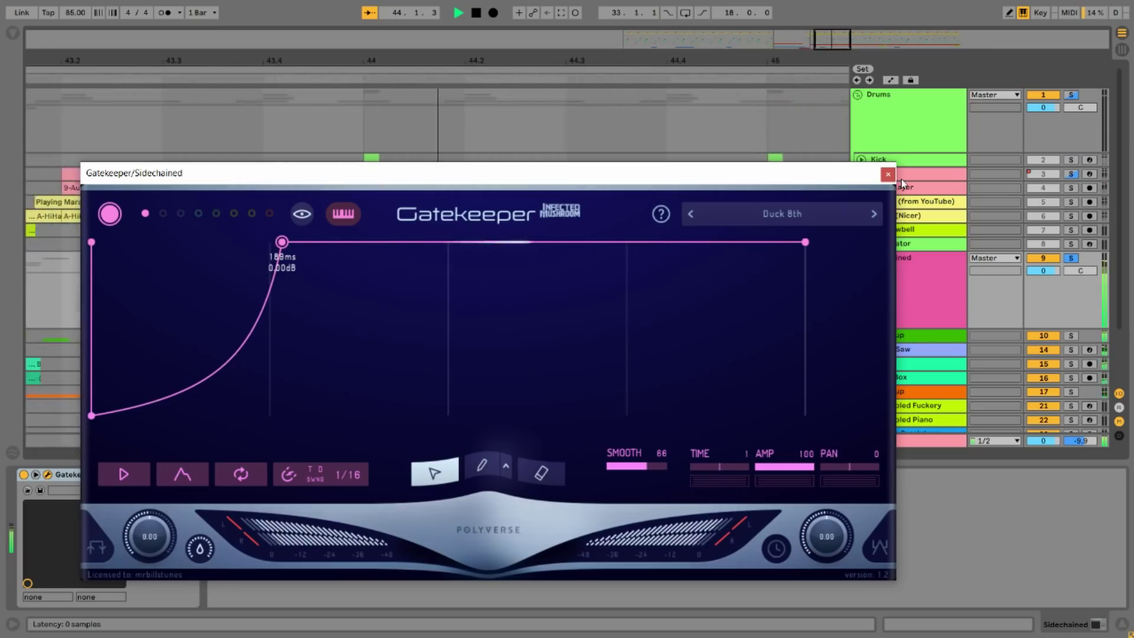
key("space")
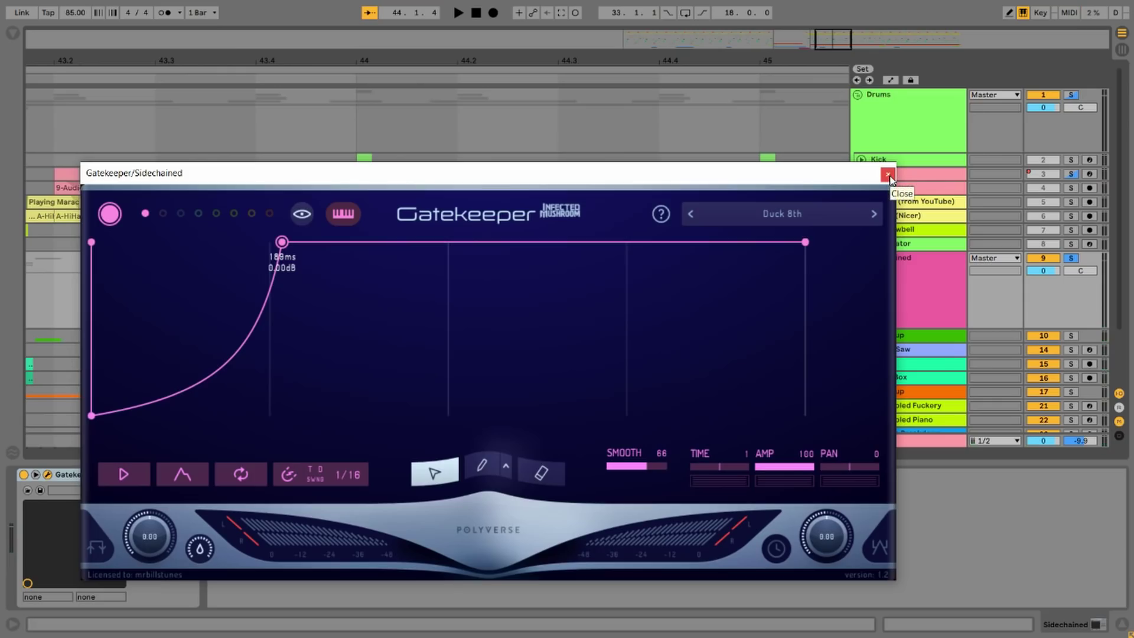
left_click(888, 174)
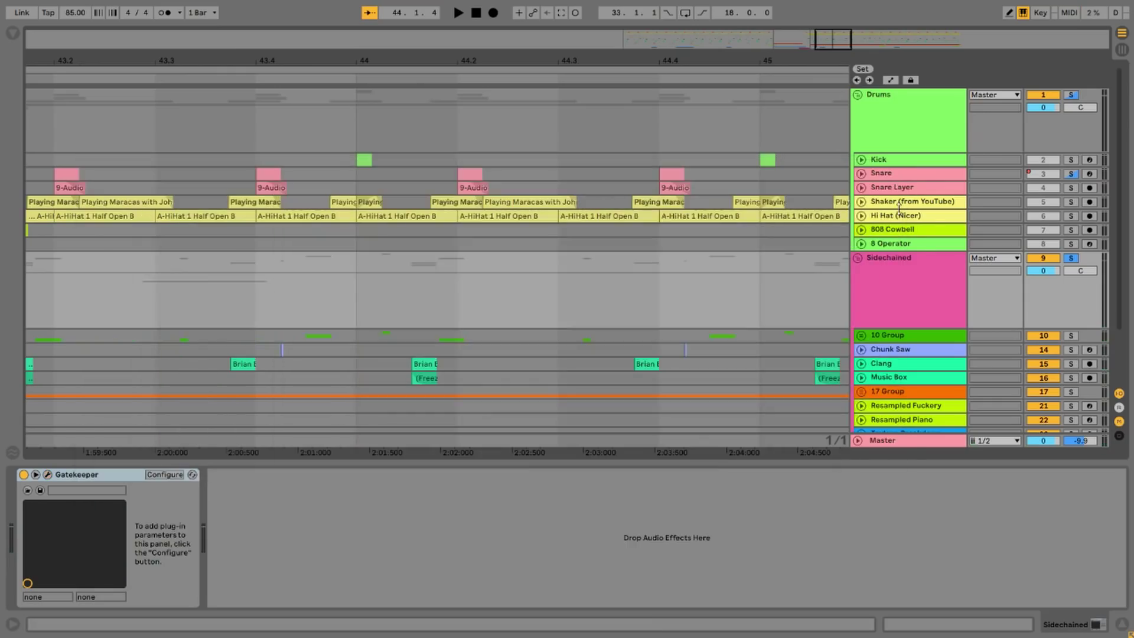
Step: Unfold the 8 Operator track, place the insert marker at 44.1.1, and solo and arm the track
left_click(901, 243)
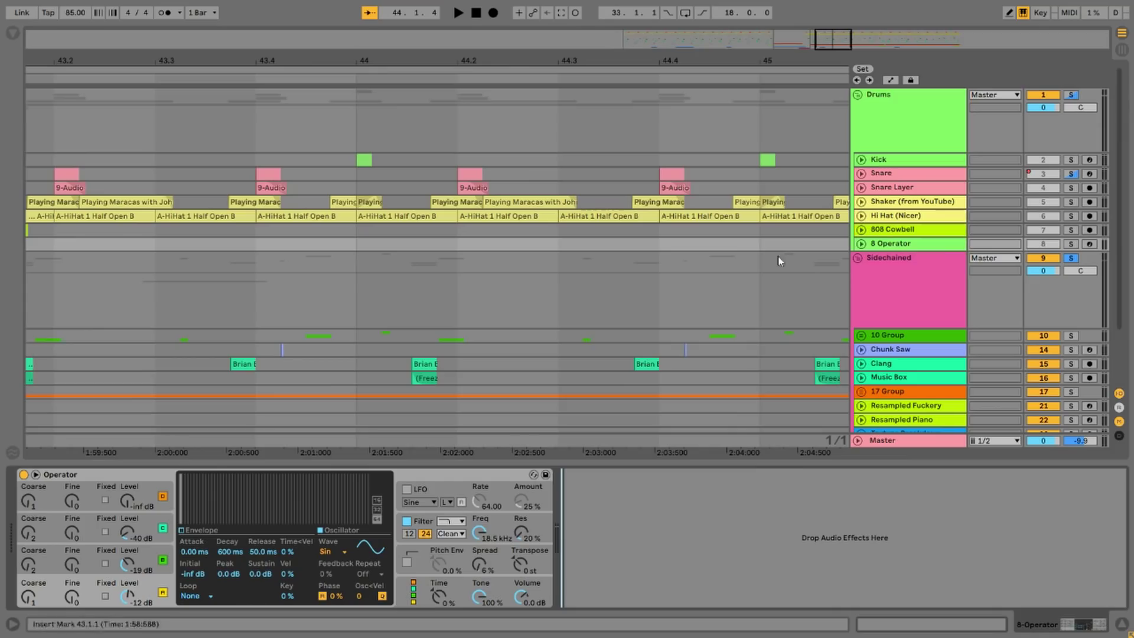
left_click(861, 244)
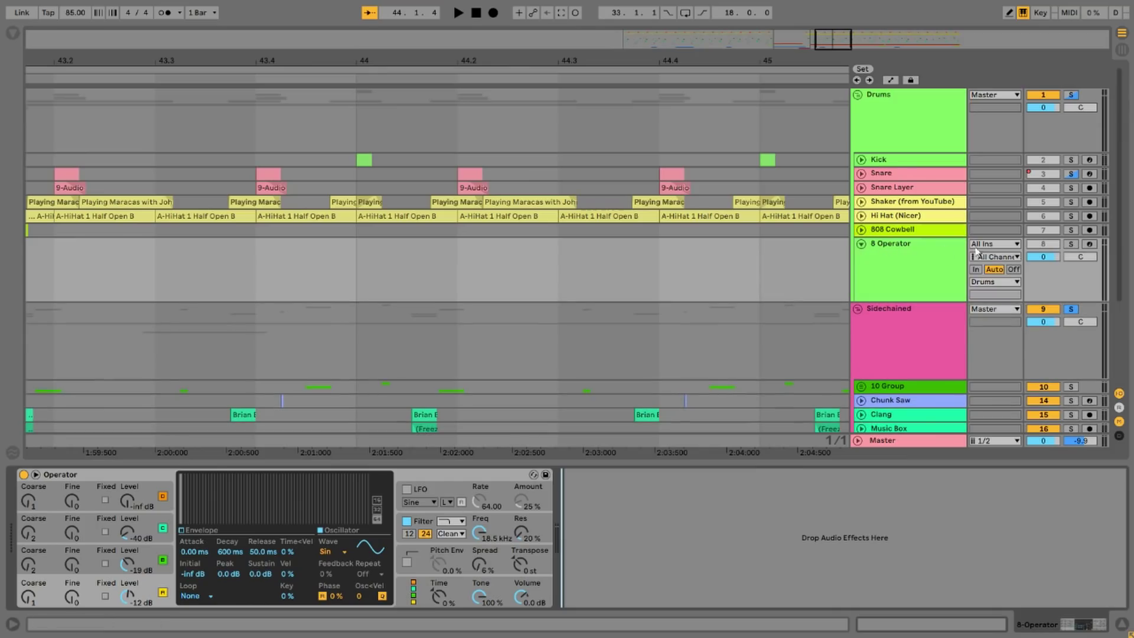
left_click(491, 271)
left_click(1071, 244)
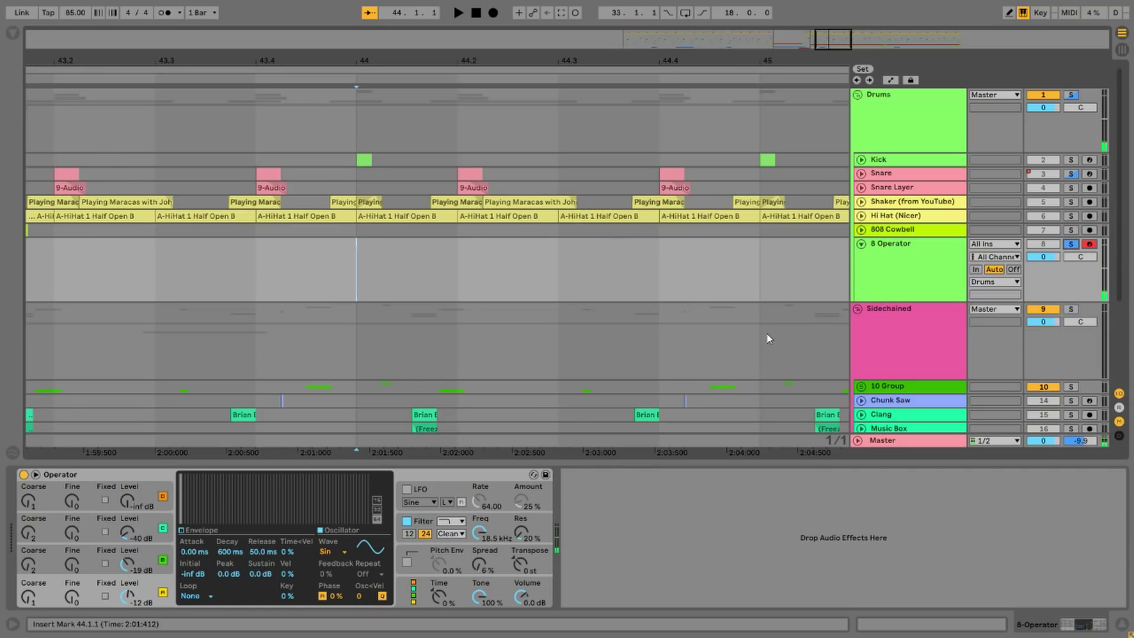
Step: Search the browser for "serum", add SerumFX_x64 after the Operator, and move its window clear of the browser
key("ctrl+f")
type("serum")
double_click(127, 249)
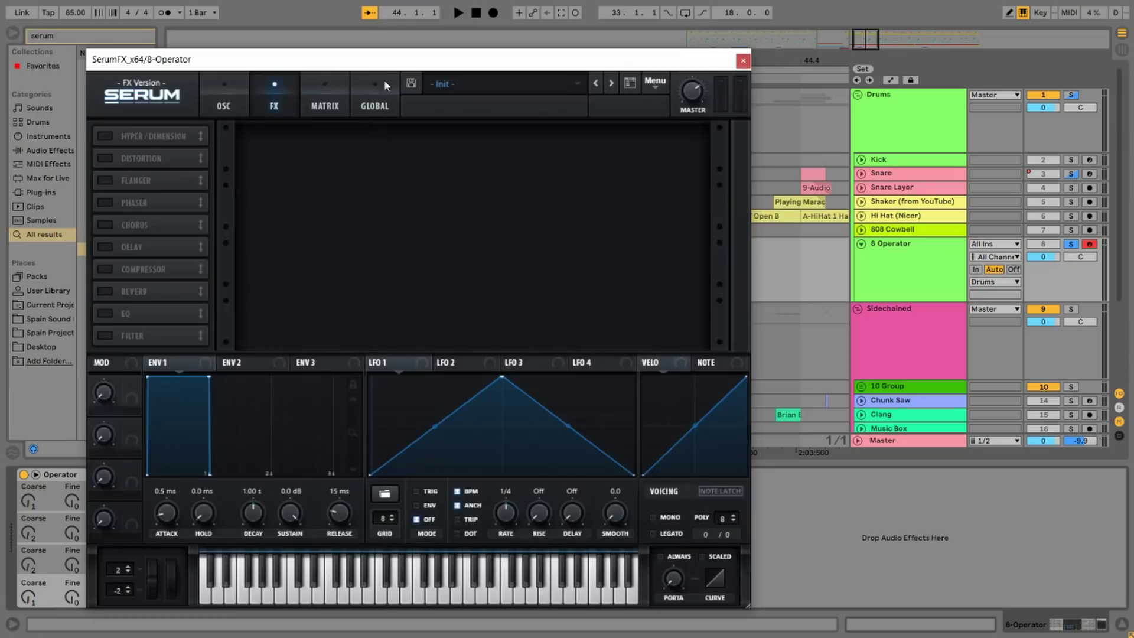
left_click_drag(380, 64, 563, 62)
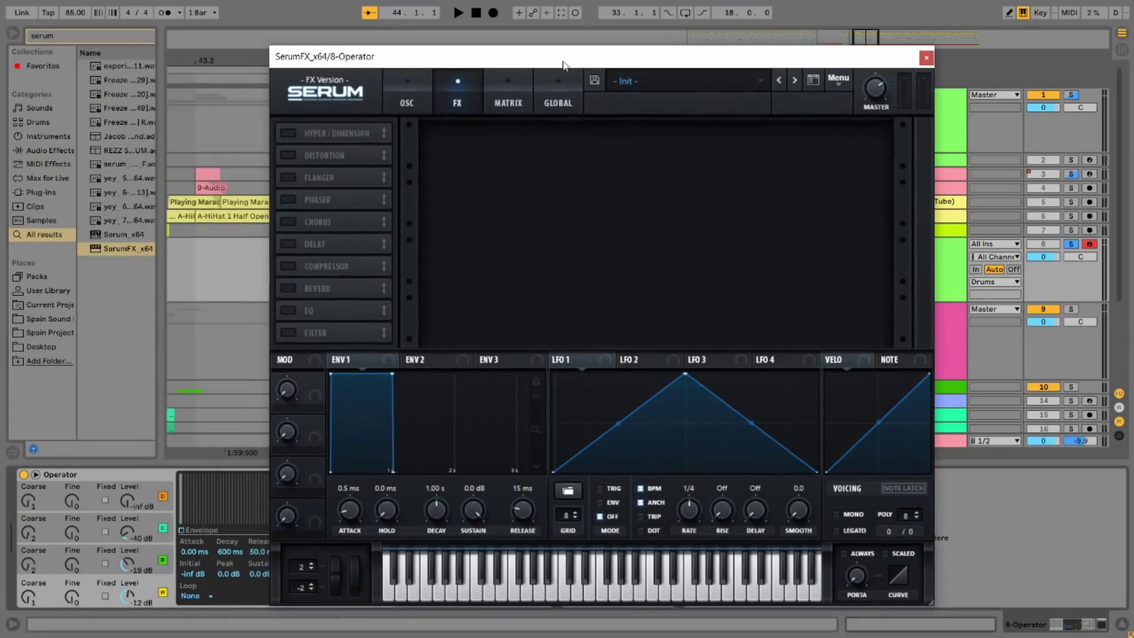
Step: Enable SerumFX's Filter effect and set its filter type to MG Low 24
left_click(302, 332)
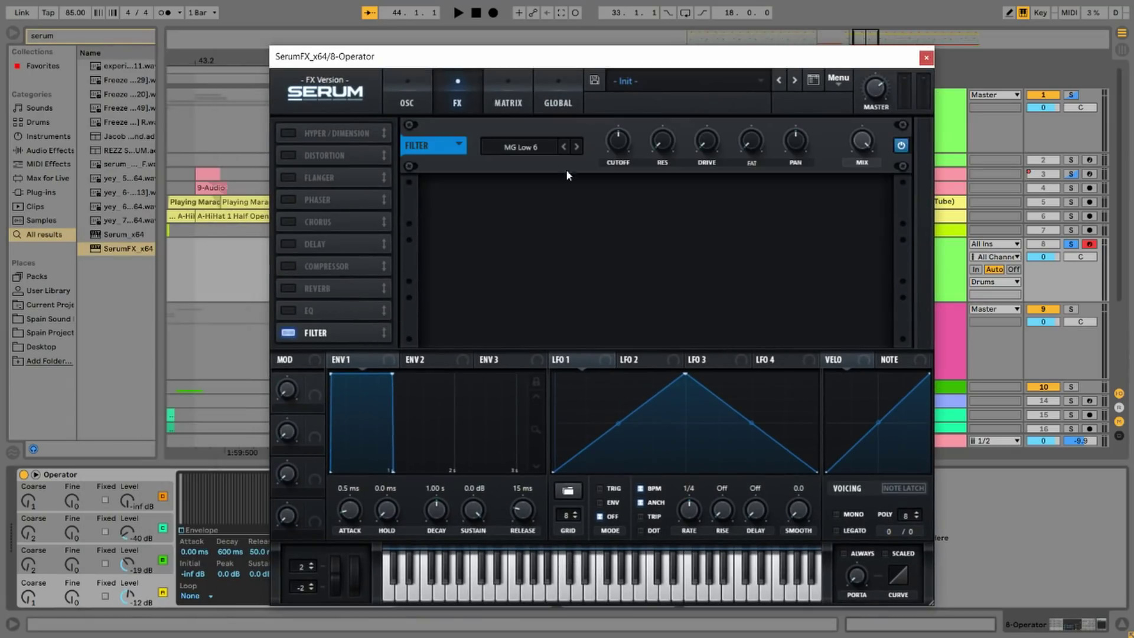
left_click(546, 147)
mouse_move(540, 179)
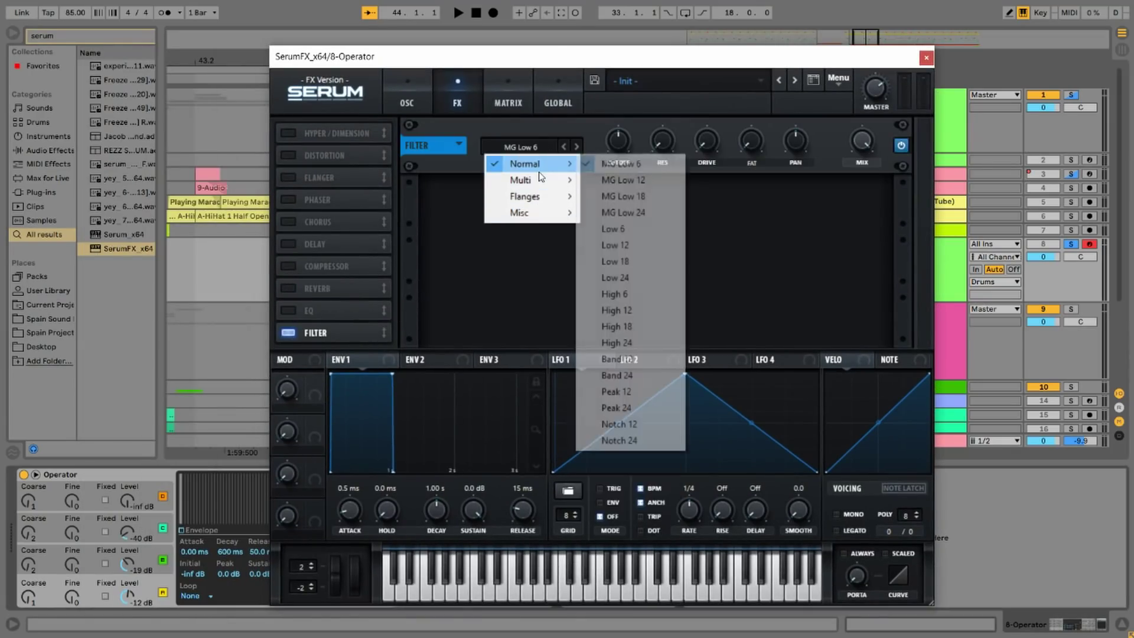
left_click(630, 390)
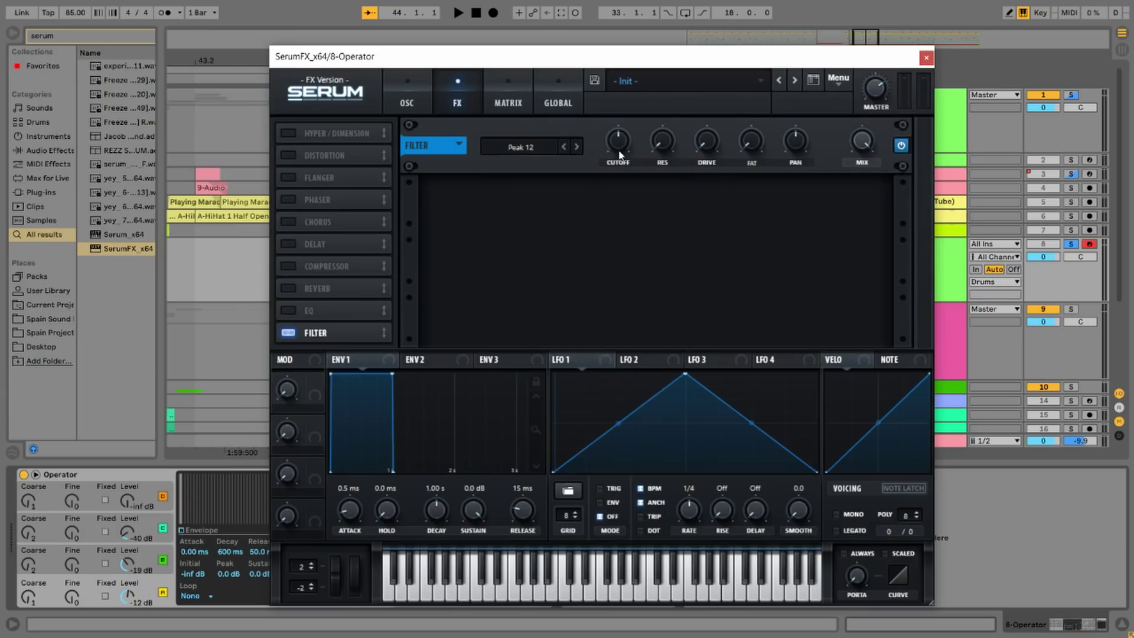
left_click(546, 147)
mouse_move(549, 167)
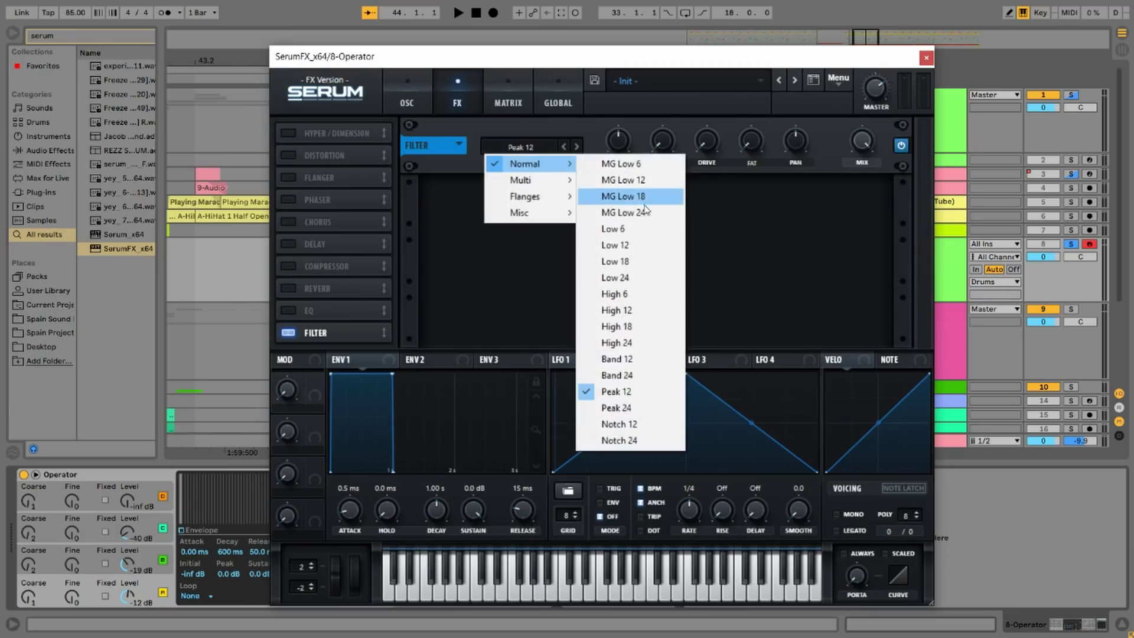
left_click(623, 212)
Step: Shift LFO 1's peak toward its start, assign LFO 1 to the filter cutoff with the frequency at 12 Hz, and close SerumFX
mouse_move(624, 134)
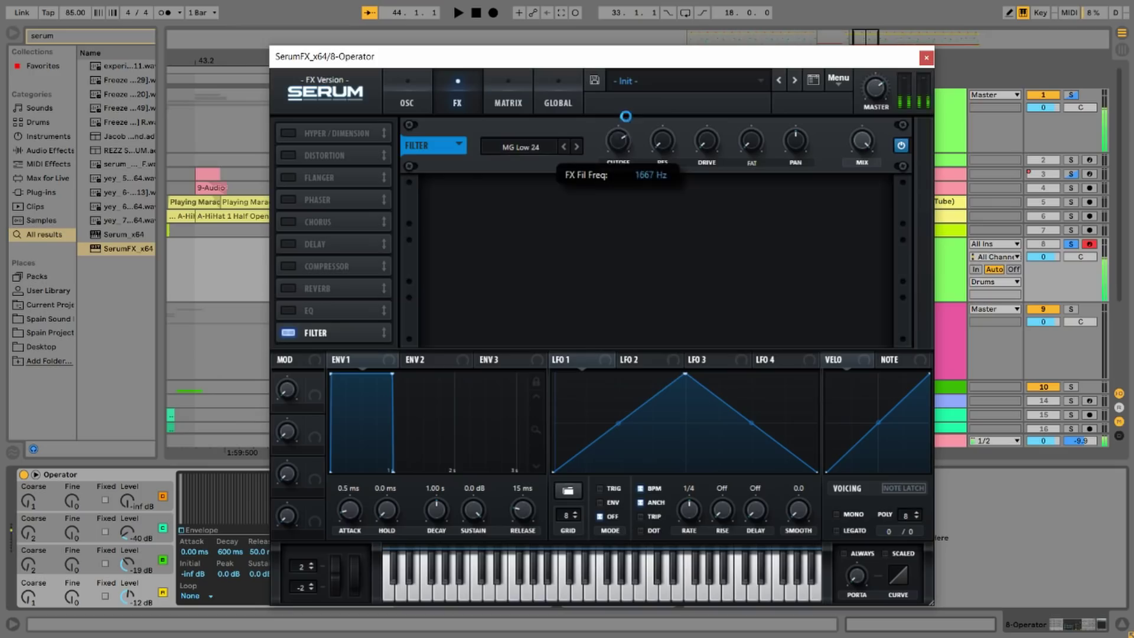
left_click_drag(686, 373, 610, 140)
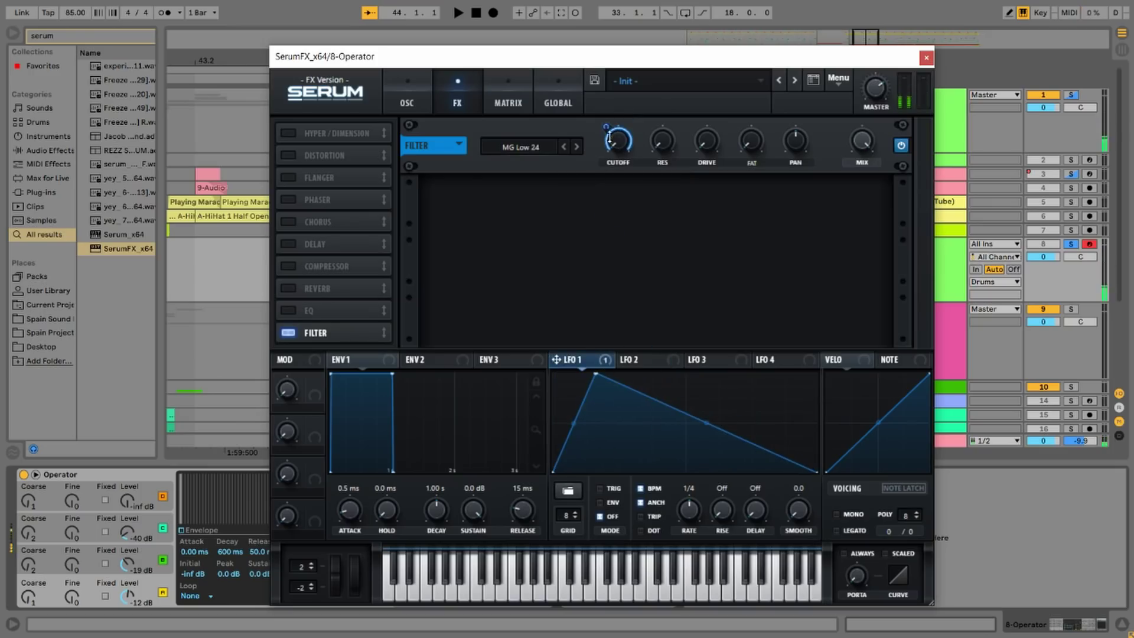
mouse_move(611, 140)
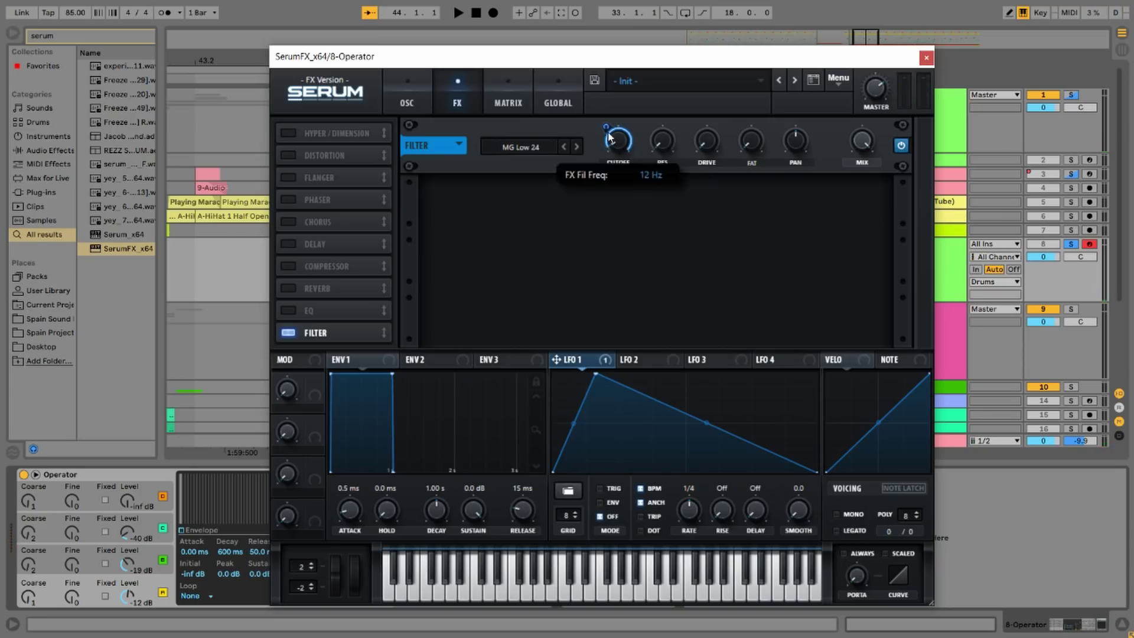
left_click(926, 57)
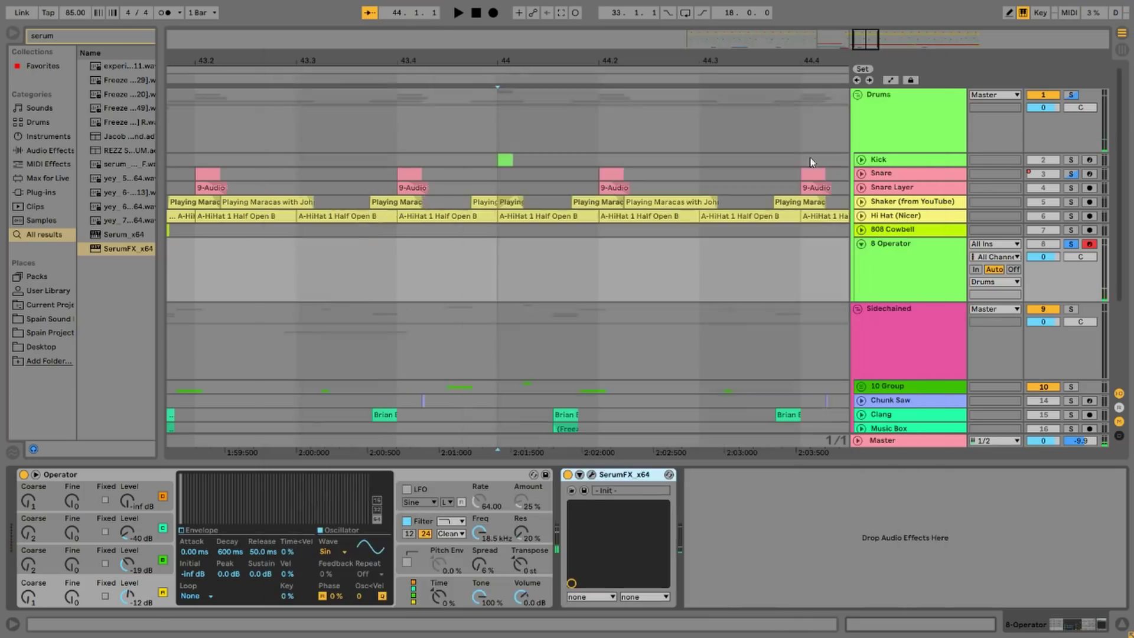
Step: Group the Operator device into an Instrument Rack and show the rack's chain list
left_click(117, 473)
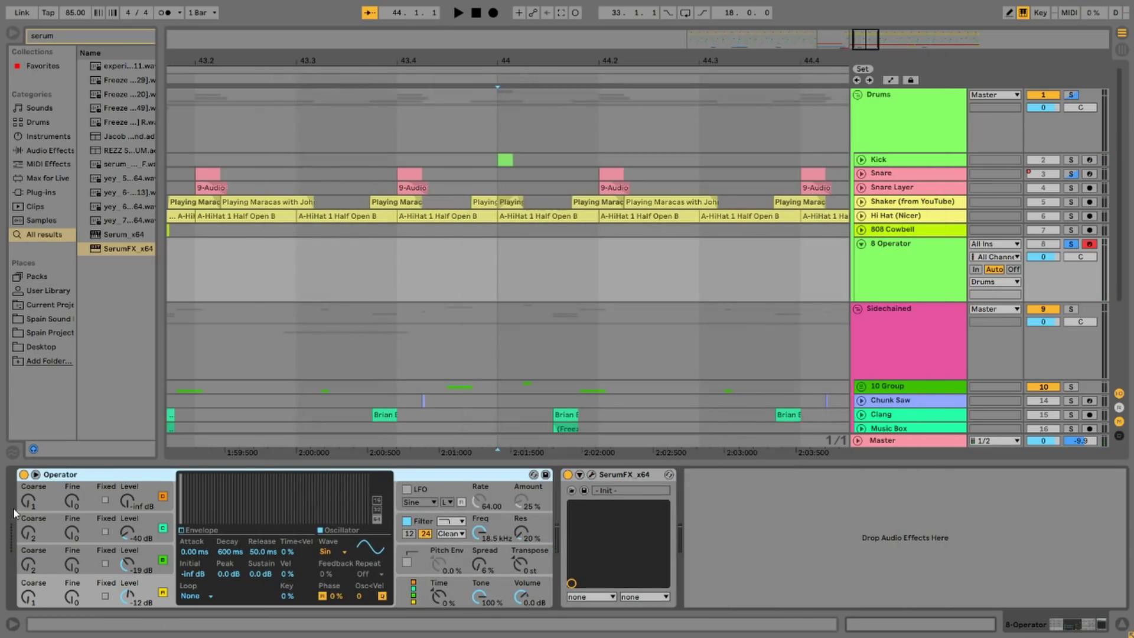
left_click(611, 476)
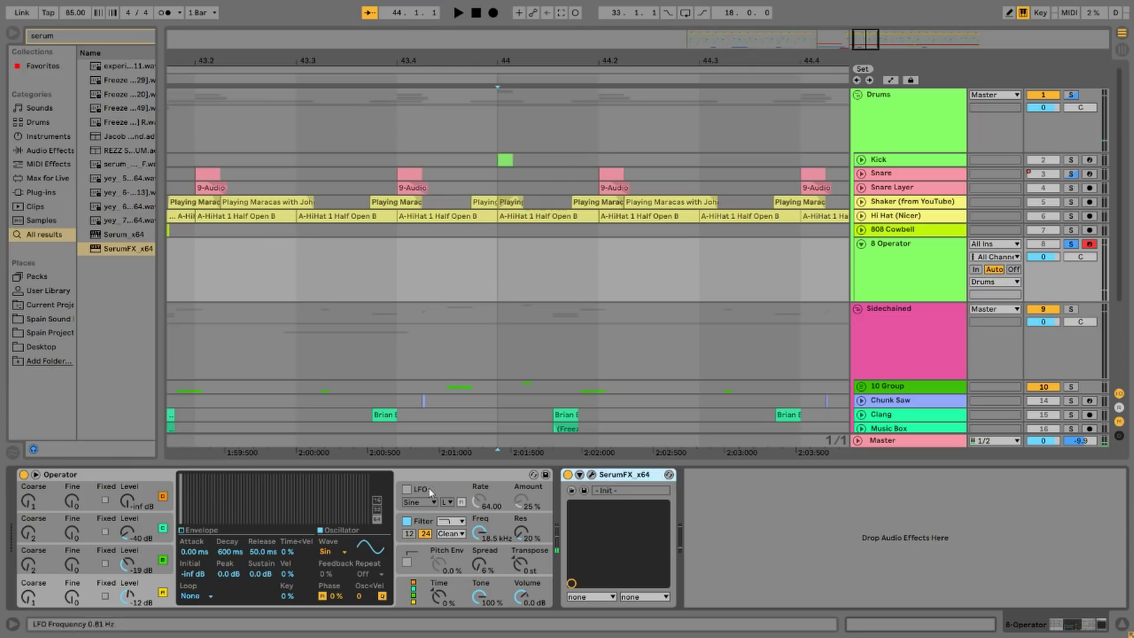
left_click(127, 479)
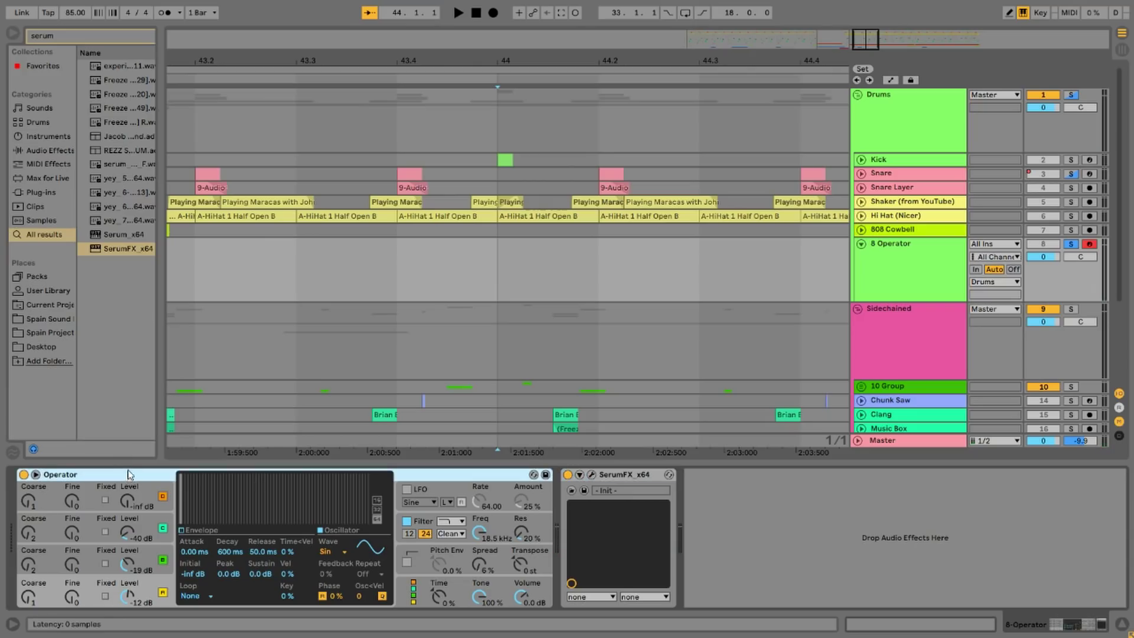
key("ctrl+g")
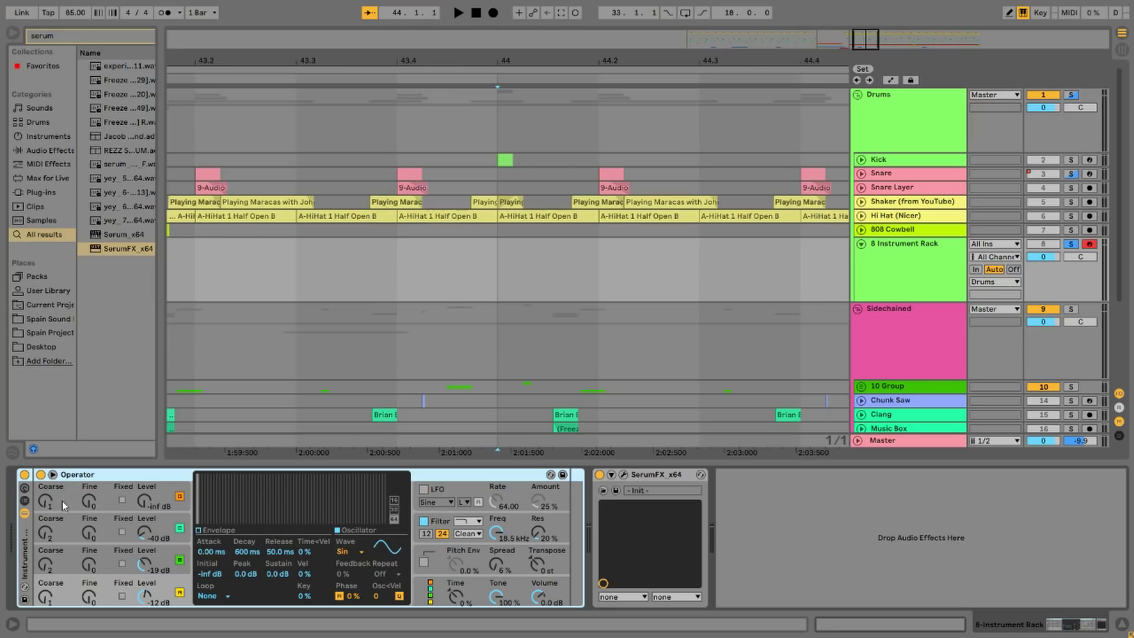
left_click(26, 501)
Step: Search the browser for "externa" and add External Instrument as a new chain below Operator in the Instrument Rack
key("ctrl+f")
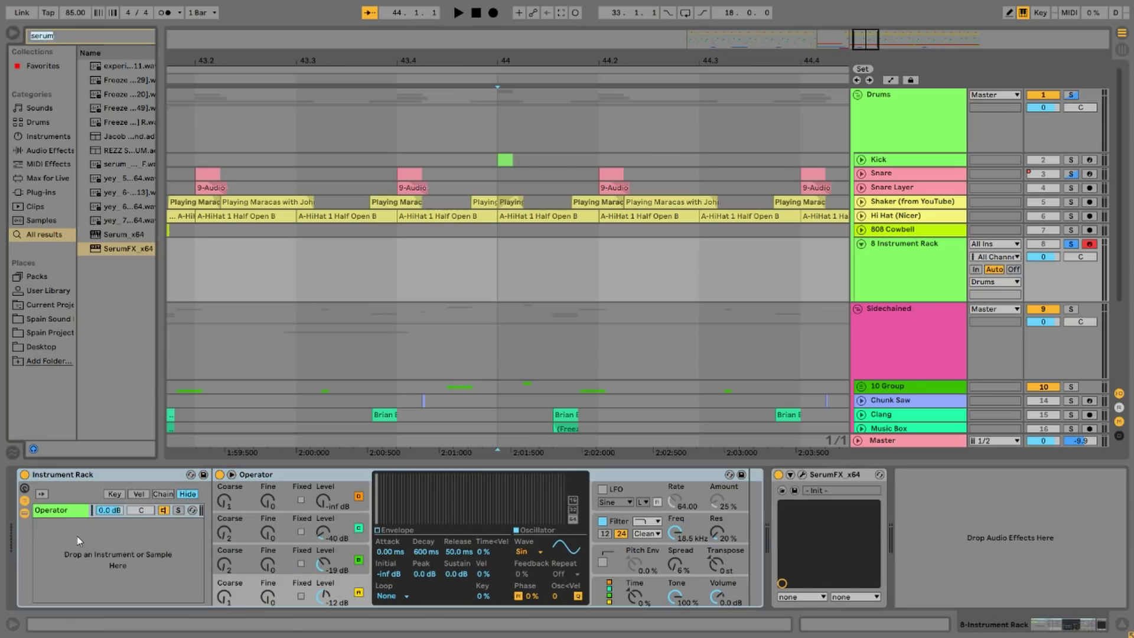
type("extrrna")
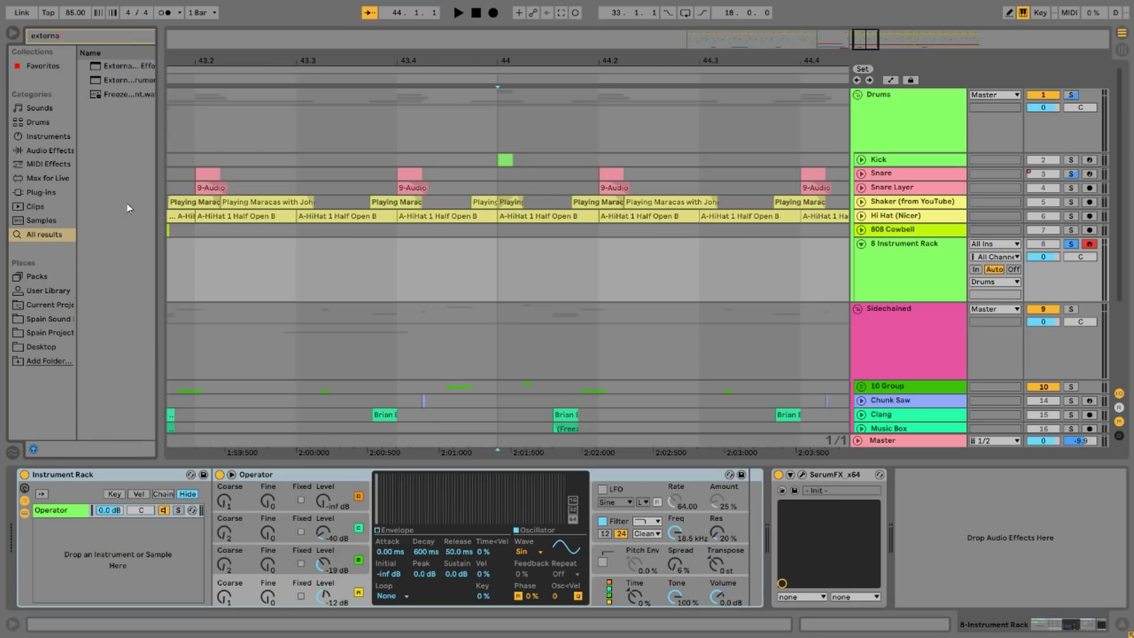
left_click_drag(157, 94, 214, 93)
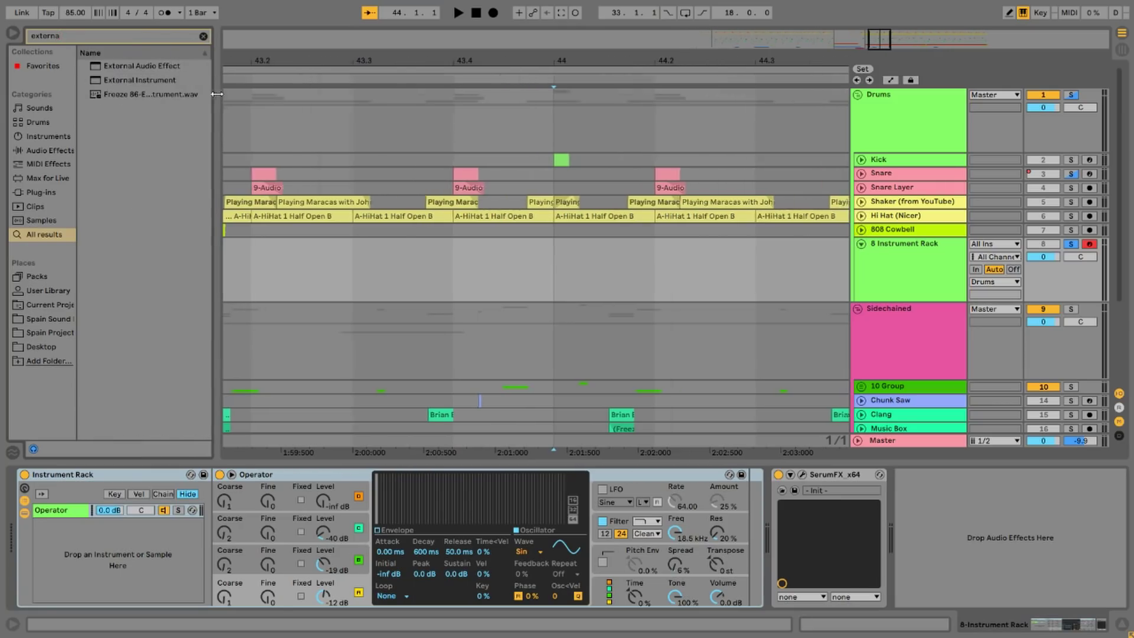
left_click_drag(124, 85, 101, 541)
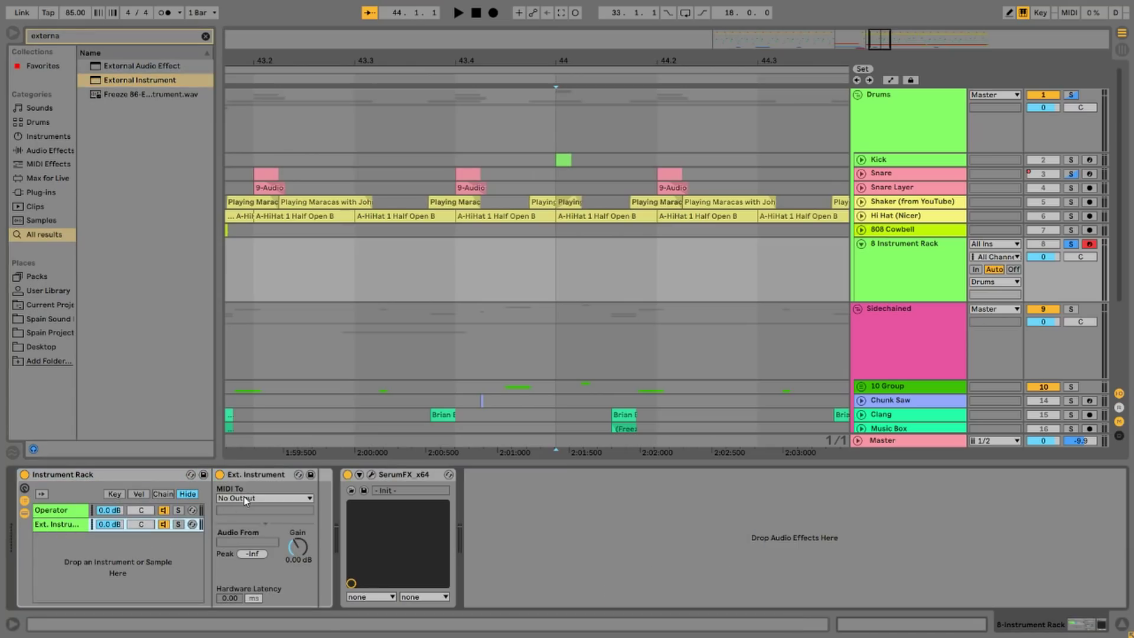
Step: Route the Ext. Instrument chain's MIDI To output to 8-Instrument Rack, targeting 1-SerumFX x64
left_click(101, 511)
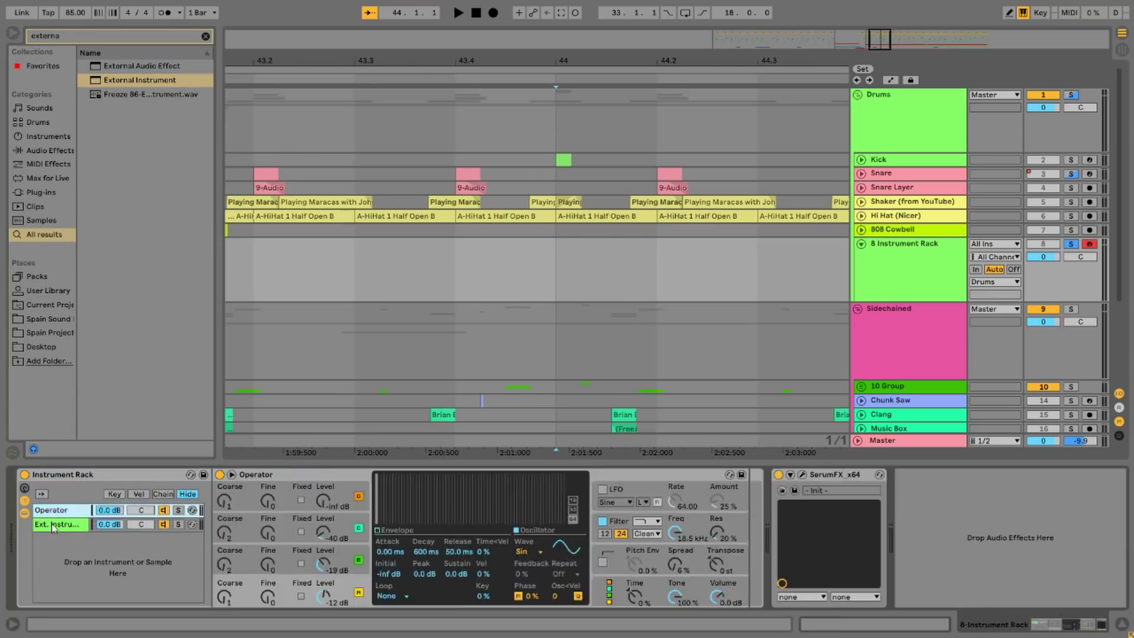
left_click(59, 524)
left_click(233, 499)
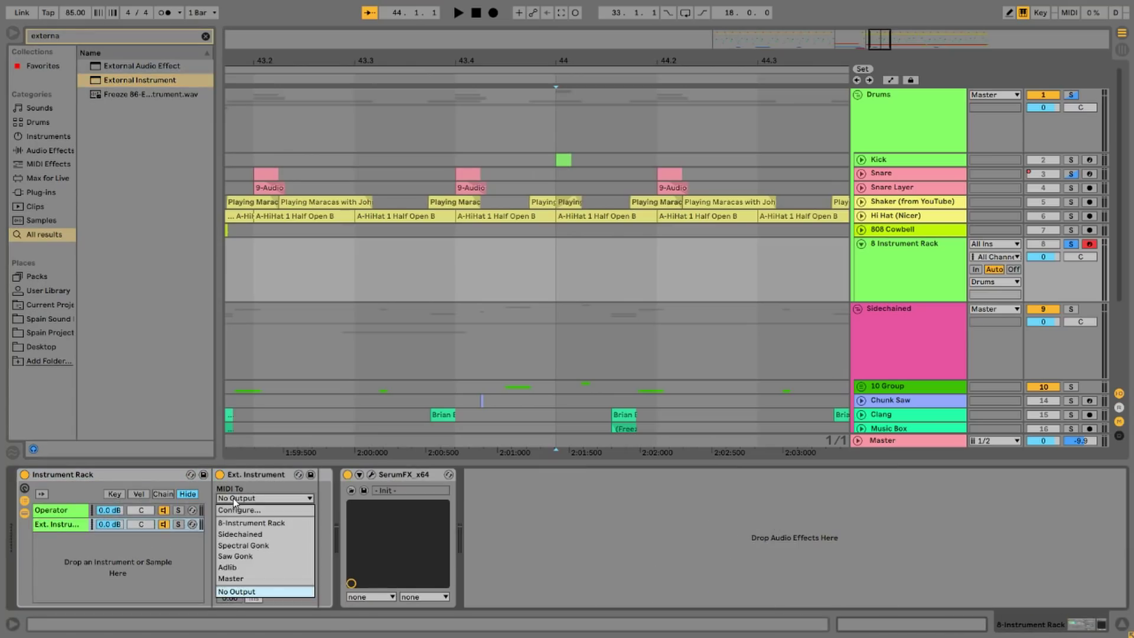
left_click(278, 524)
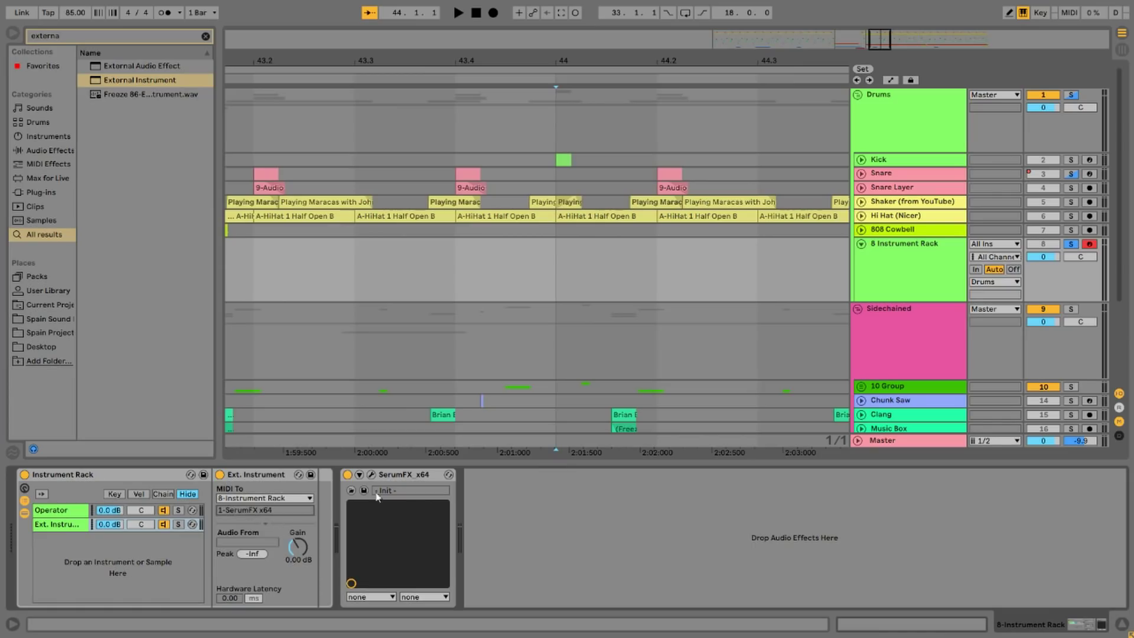
Step: Duplicate the SerumFX_x64 device, check the Ext. Instrument's available MIDI destinations, and select the duplicate
left_click(407, 475)
key("ctrl+d")
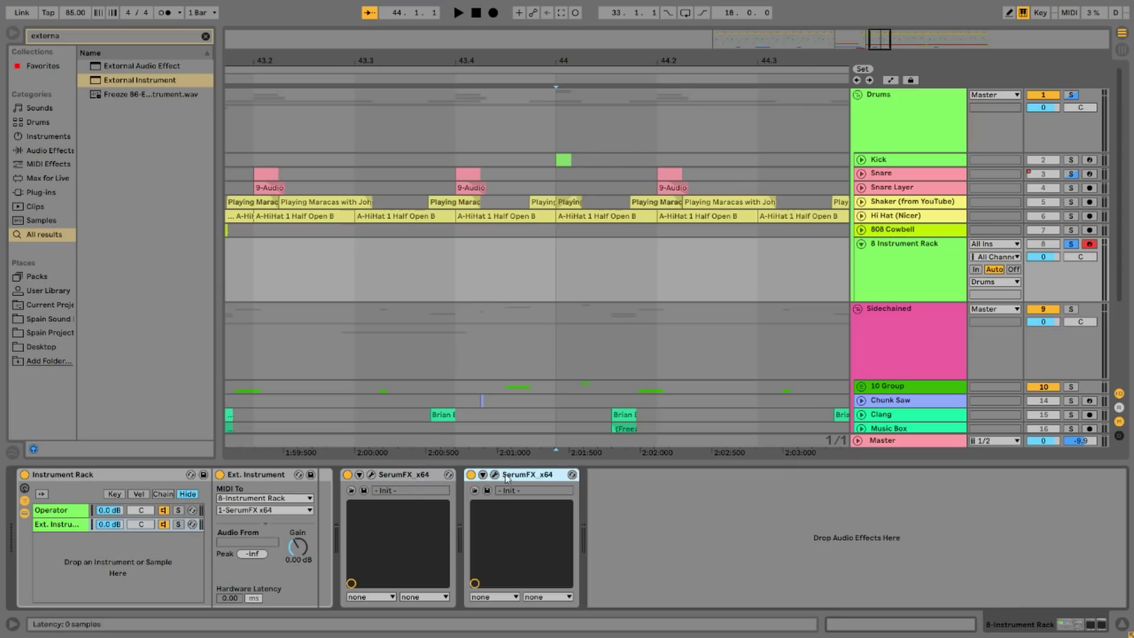
left_click(234, 511)
left_click(243, 538)
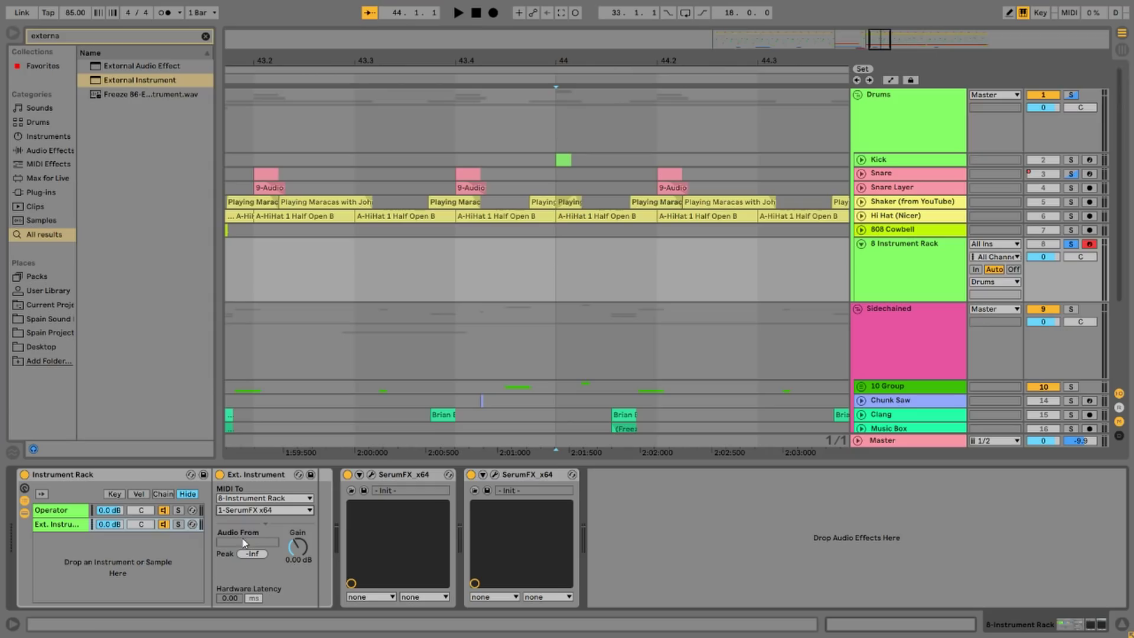
left_click(533, 480)
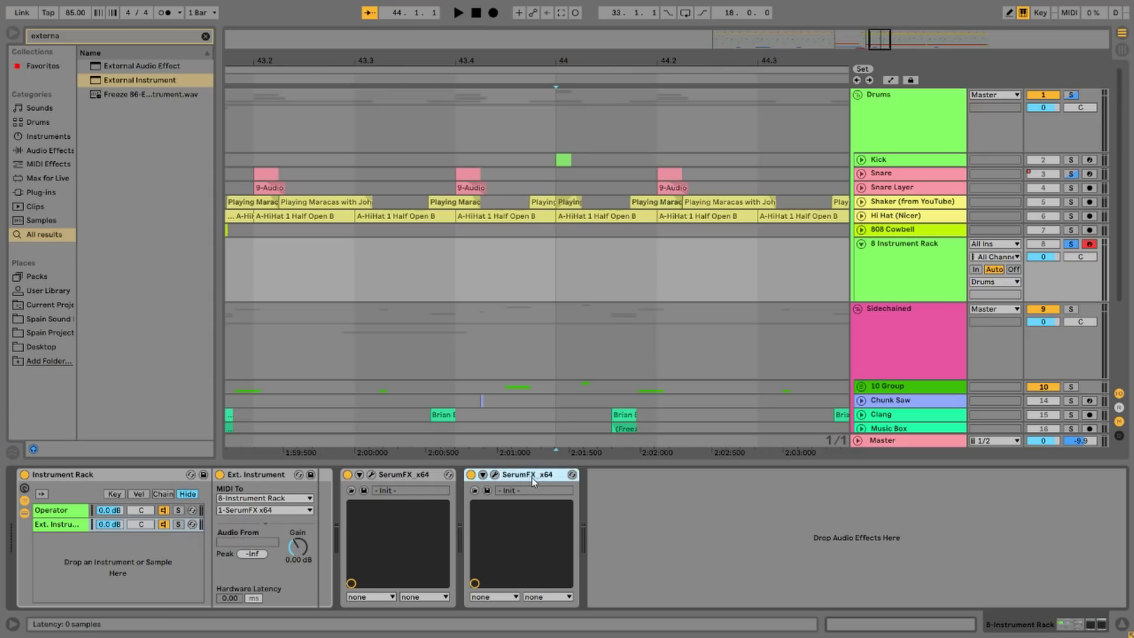
Step: Delete the duplicate SerumFX_x64, open the remaining one's window, and reroute the Ext. Instrument's MIDI To output to 8-Instrument Rack for a test note
key("Delete")
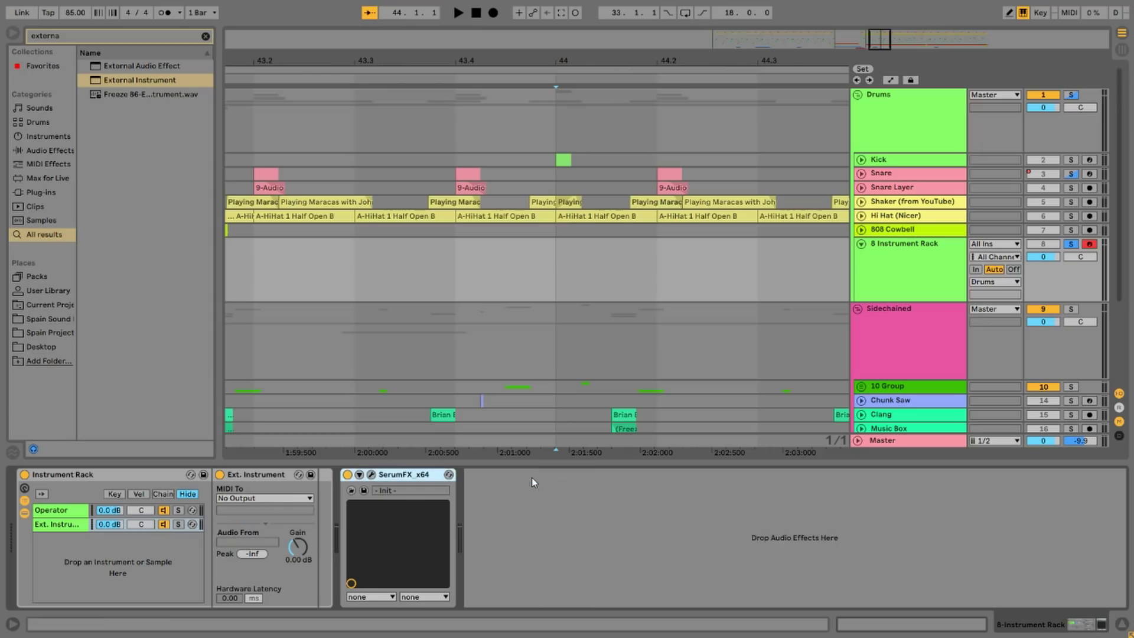
left_click(372, 475)
left_click(258, 498)
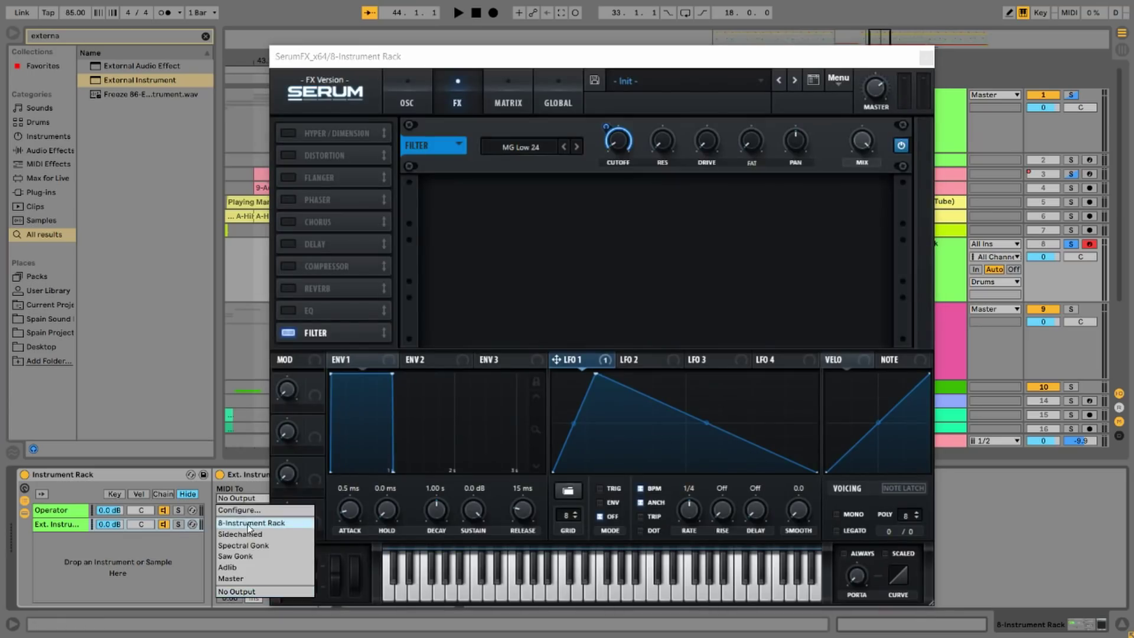
left_click(254, 520)
key("a")
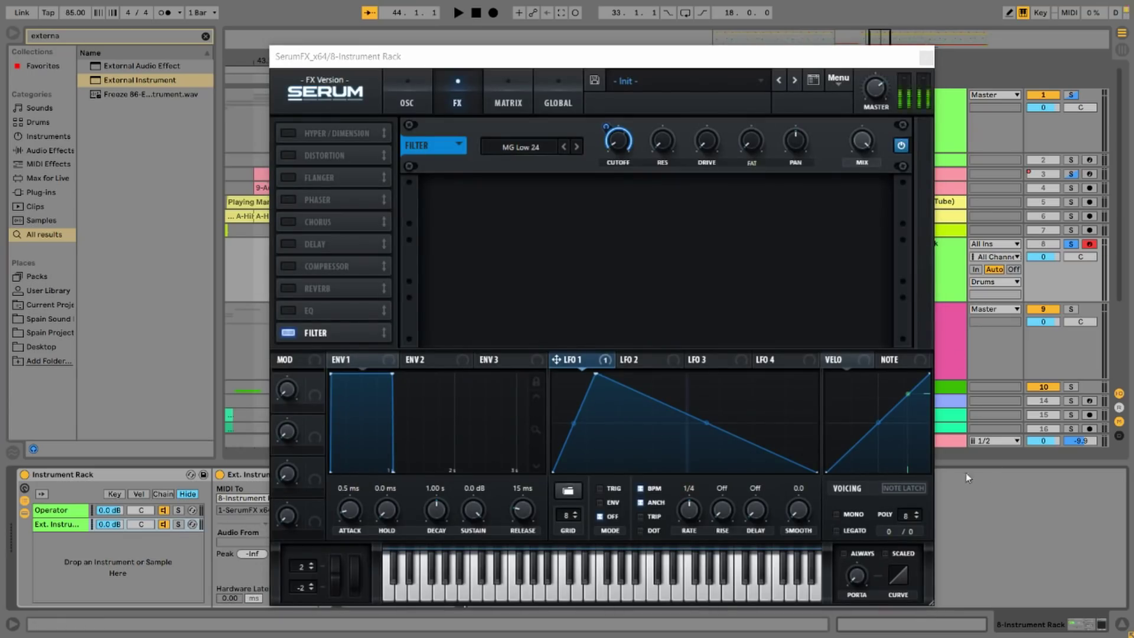
Step: Set LFO 1's mode to ENV in SerumFX, try the Note Latch option, and close the plug-in window
left_click(599, 513)
left_click(600, 502)
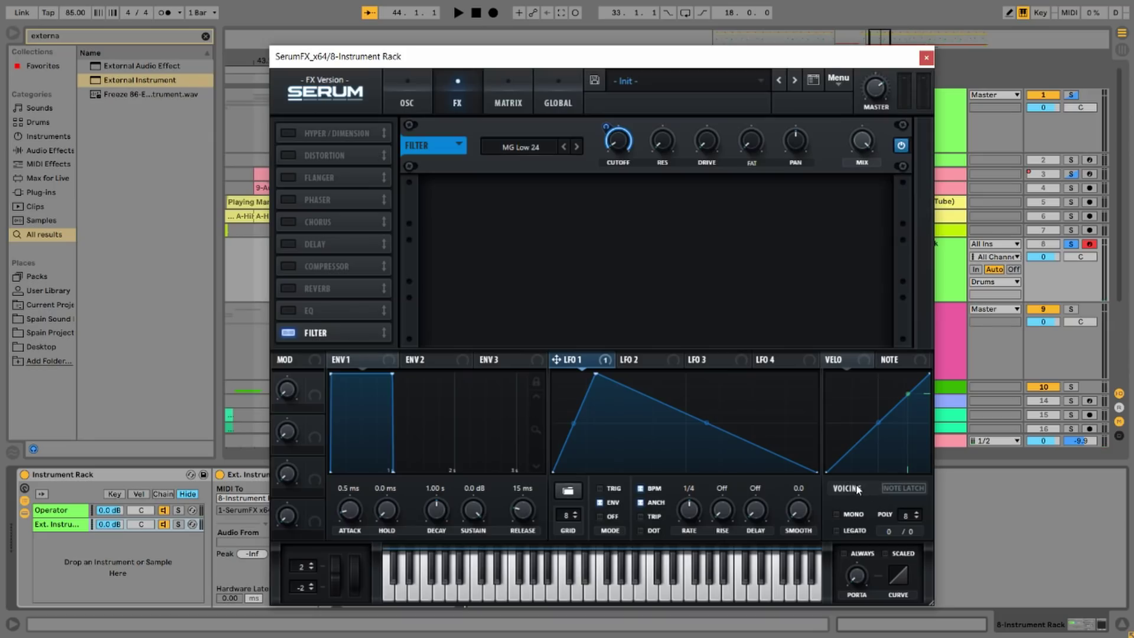
left_click(915, 489)
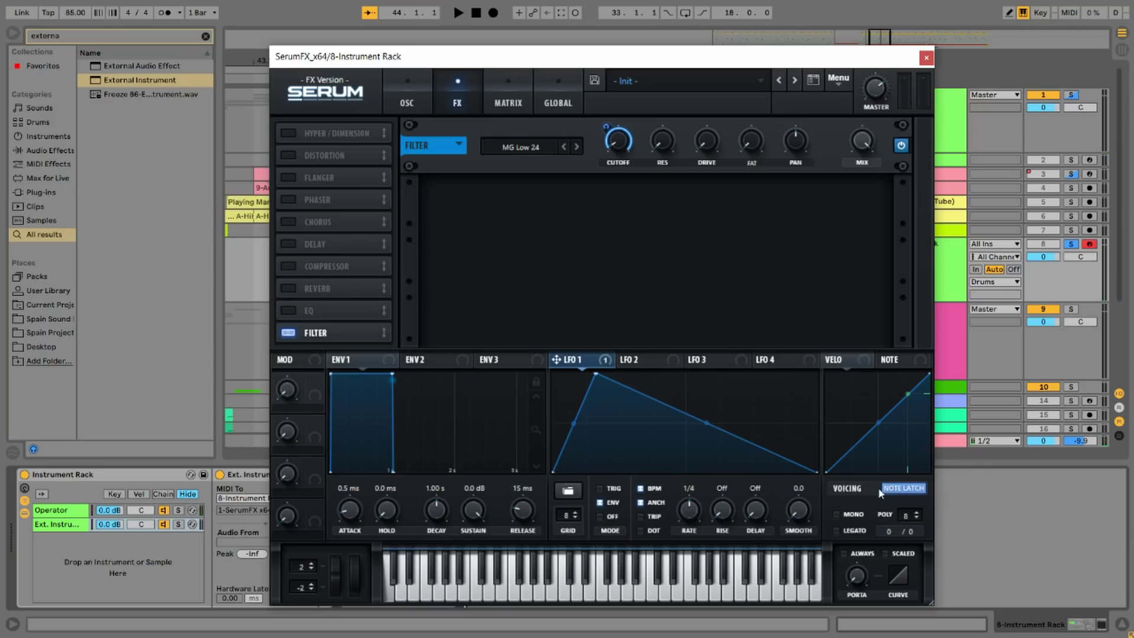
left_click(271, 473)
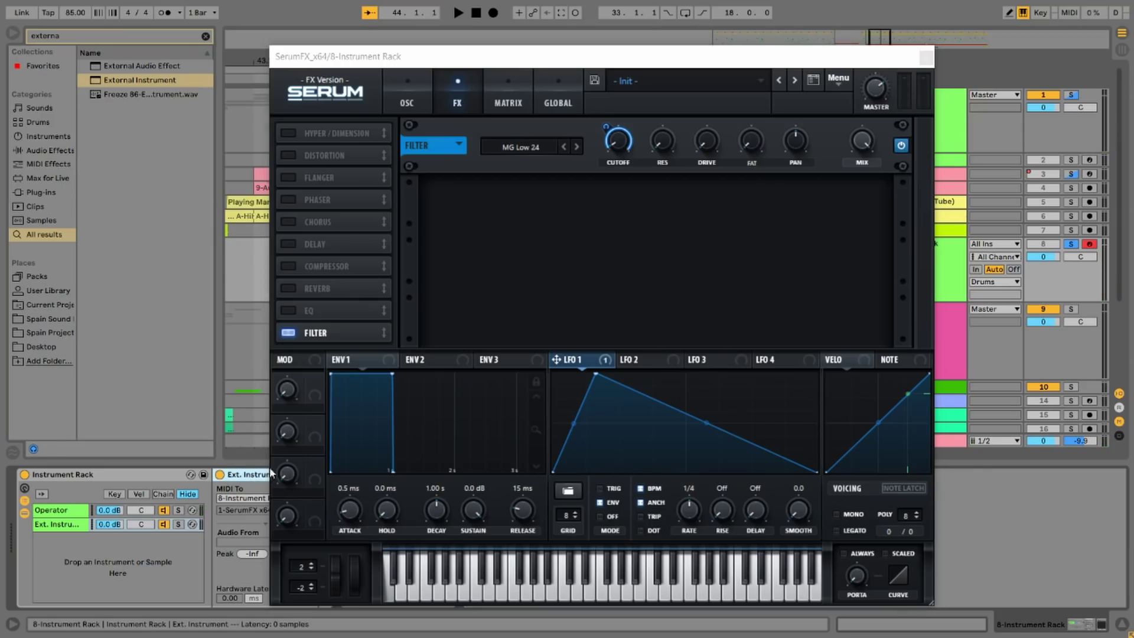
left_click(927, 61)
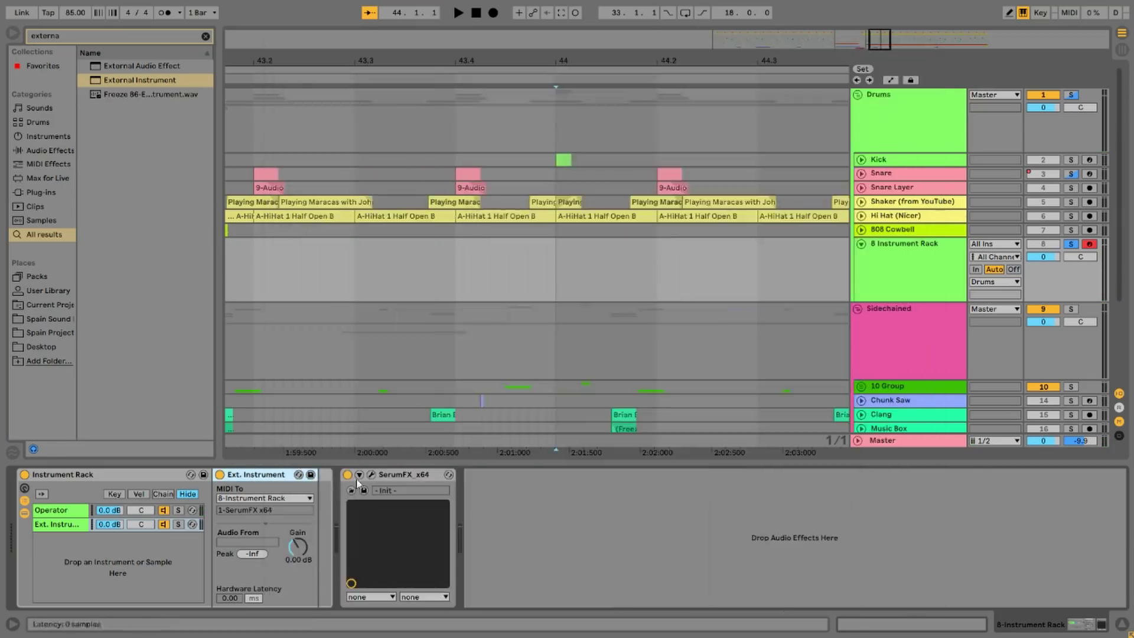
Step: Delete the Ext. Instrument chain from the rack, and fold, unsolo and disarm the 8 Instrument Rack track
left_click(75, 527)
key("Delete")
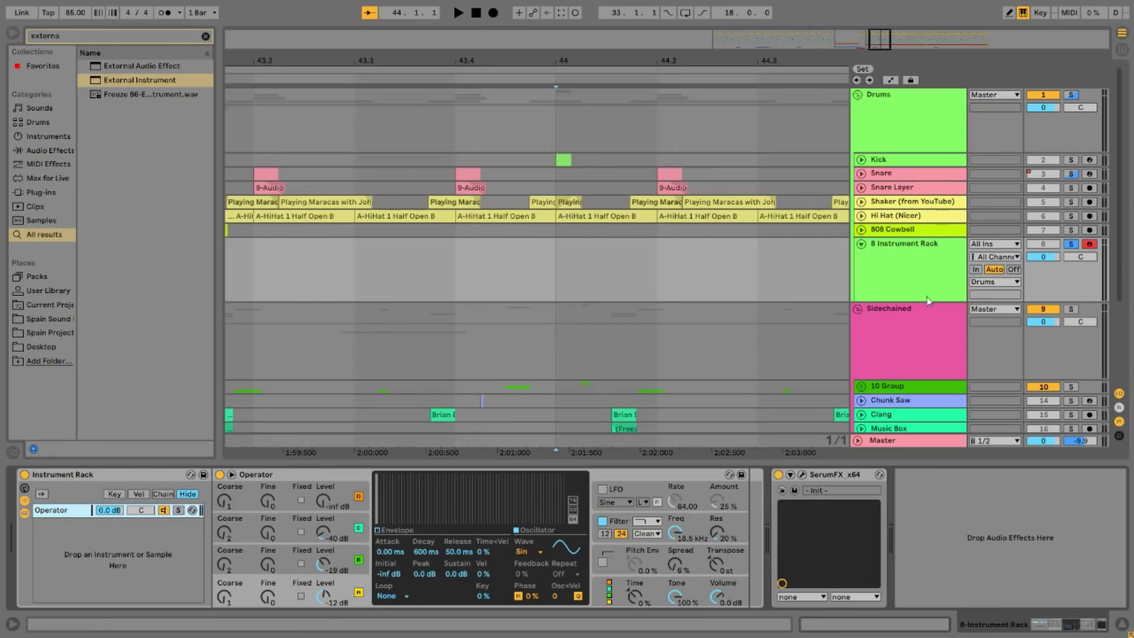
left_click(862, 244)
left_click(1071, 244)
left_click(1088, 244)
Step: Collapse Gatekeeper's parameter area on the Sidechained group and narrow the browser to widen the arrangement
left_click(901, 299)
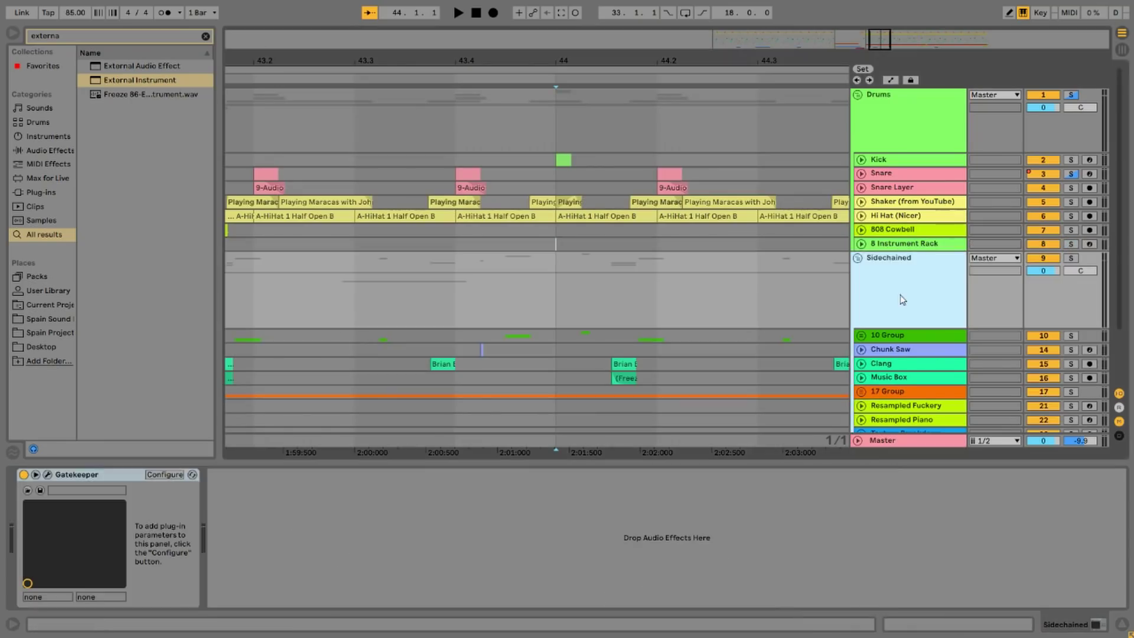
left_click(77, 475)
left_click(35, 475)
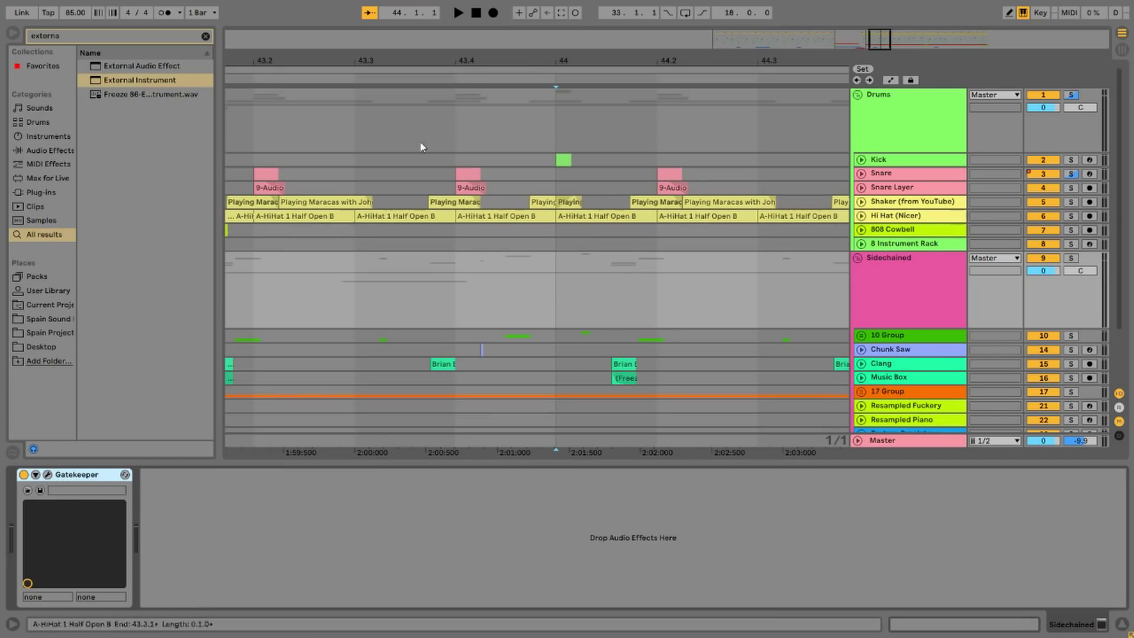
left_click_drag(548, 52, 450, 17)
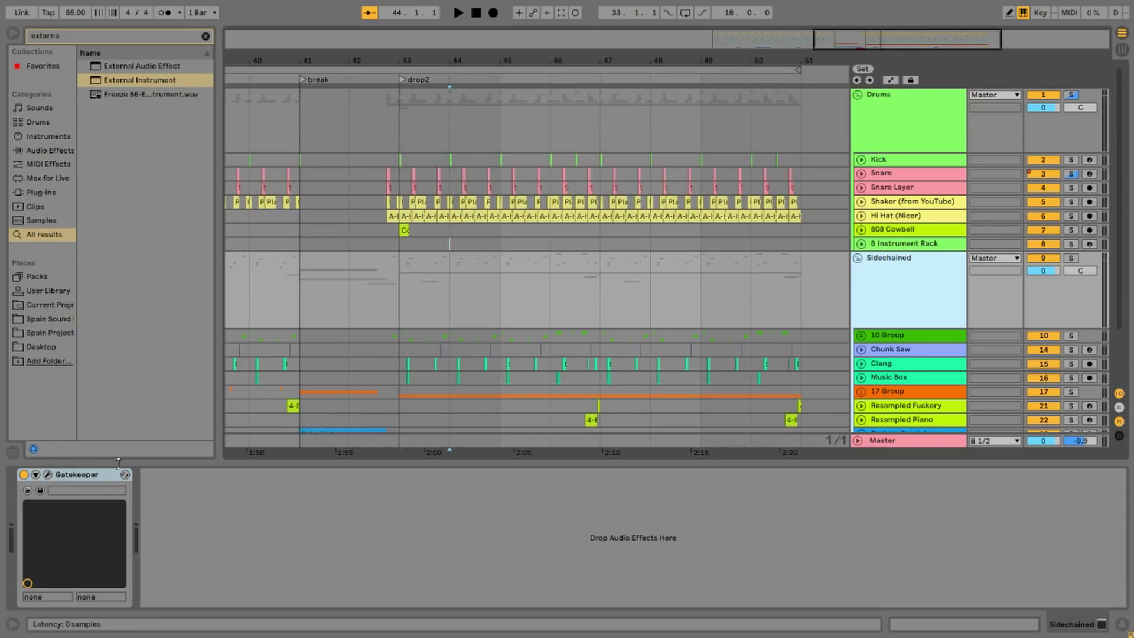
left_click_drag(218, 76, 93, 71)
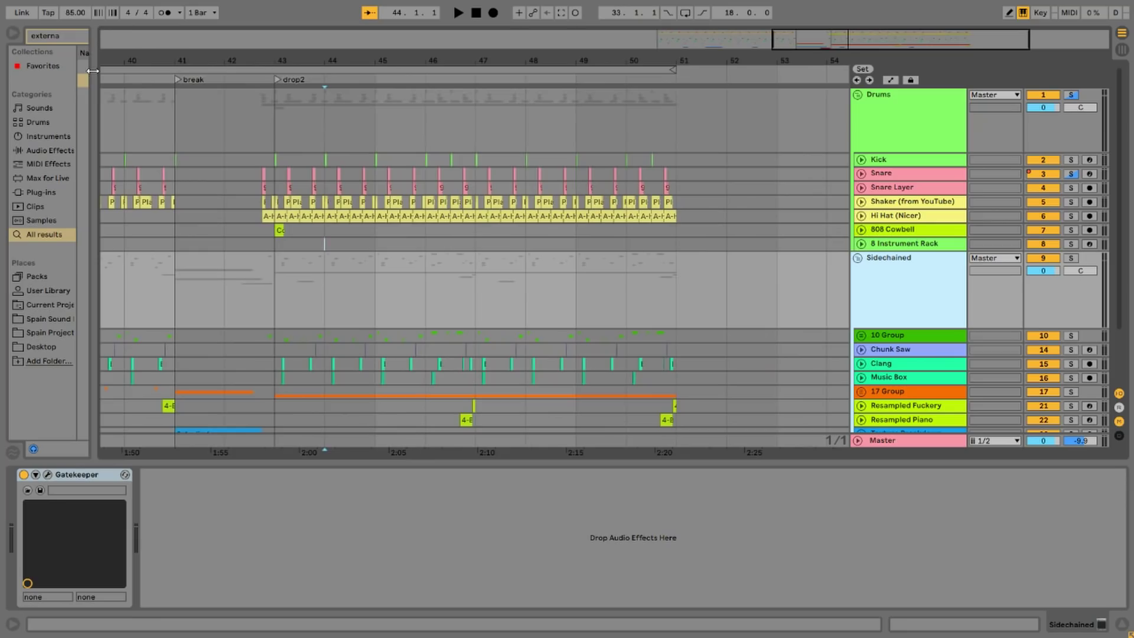
Step: View Gatekeeper's Duck 8th envelope in its plug-in window on the Sidechained group, and close the window
left_click(674, 293)
left_click(47, 475)
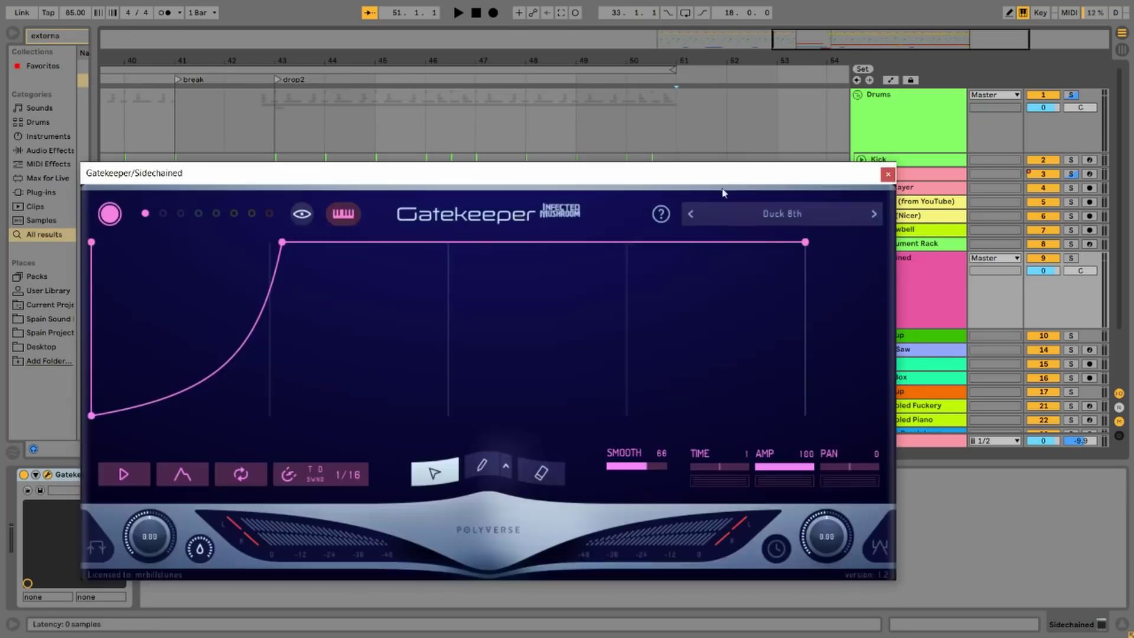
left_click(888, 175)
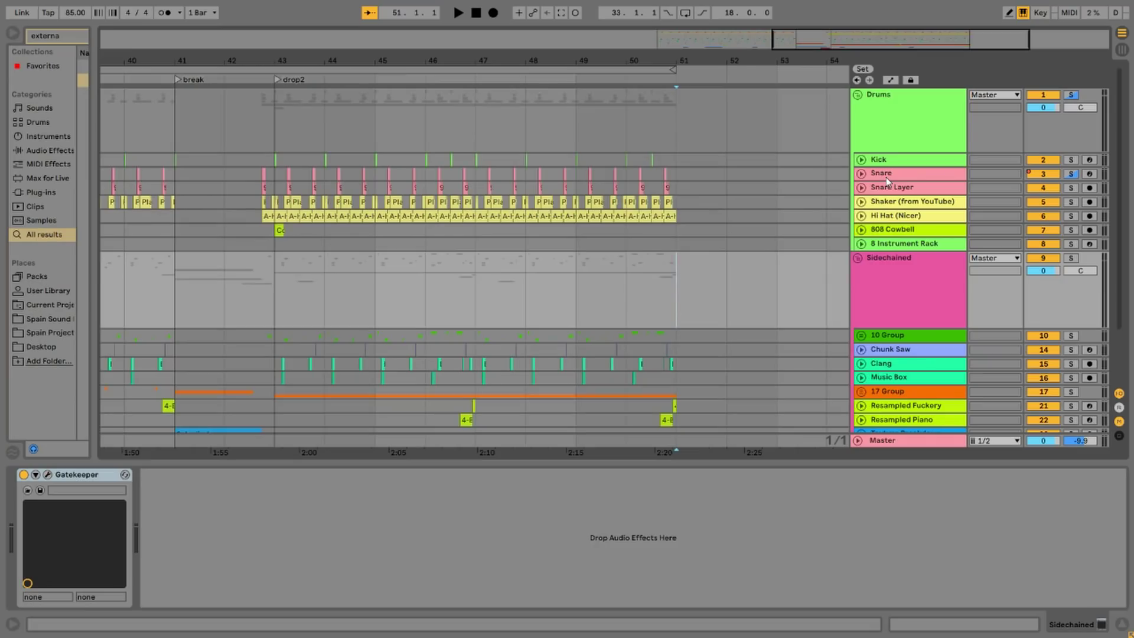
Step: Loop the arrangement from the break marker at bar 41 to bar 51
left_click(224, 290)
left_click_drag(185, 298, 687, 292)
key("ctrl+l")
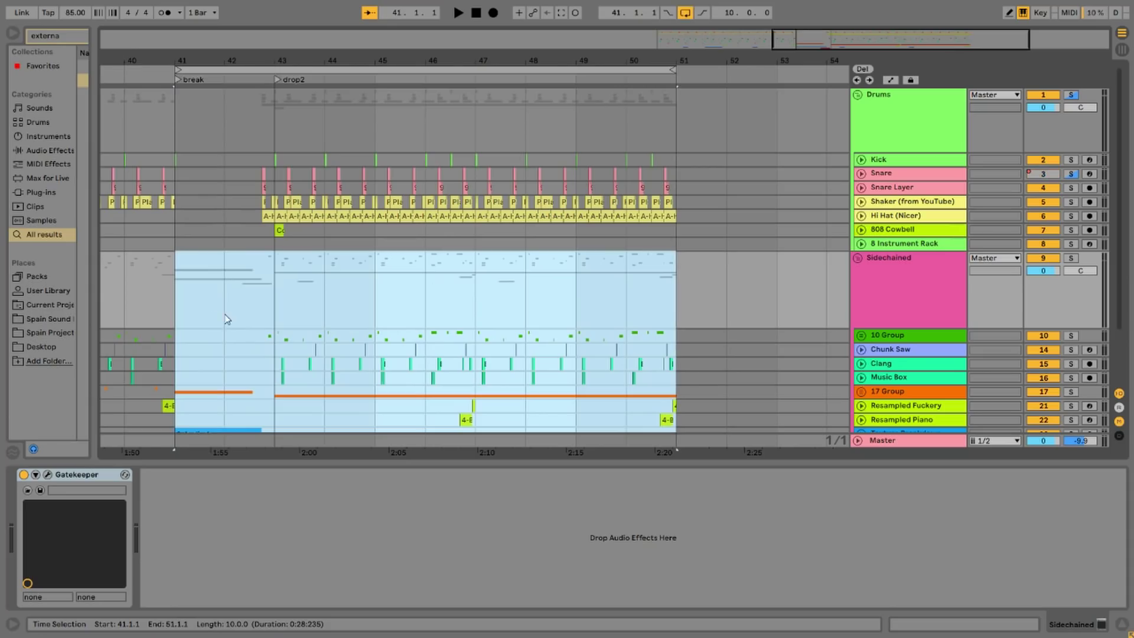
Step: Place the insert marker at 41.1.1, hide the device view, and start playback
left_click(193, 303)
key("ctrl+alt+l")
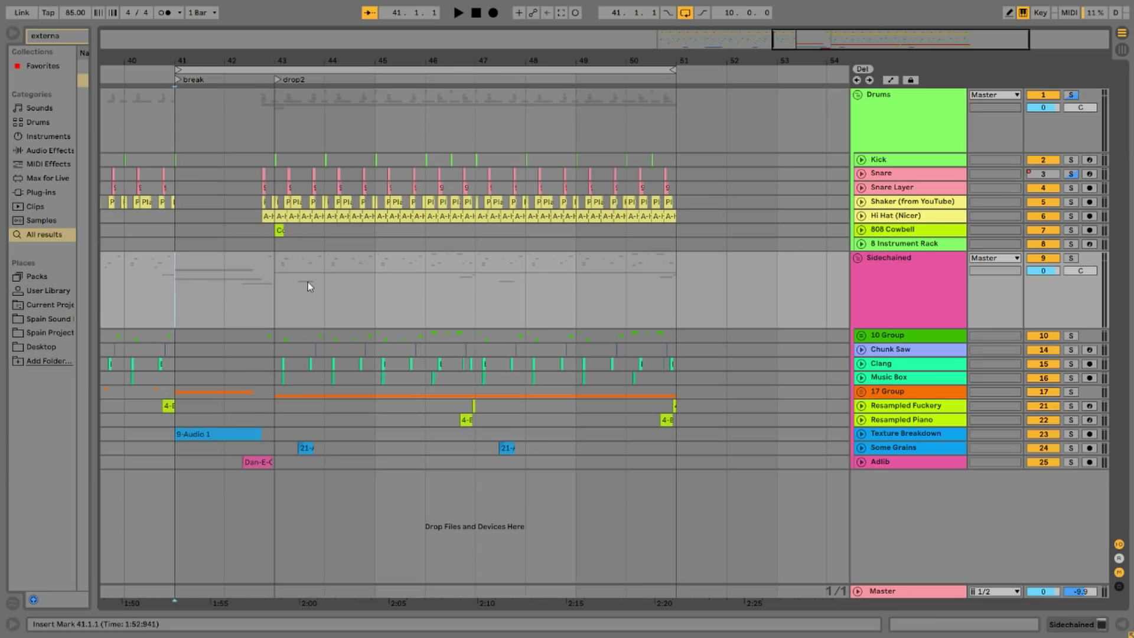
key("space")
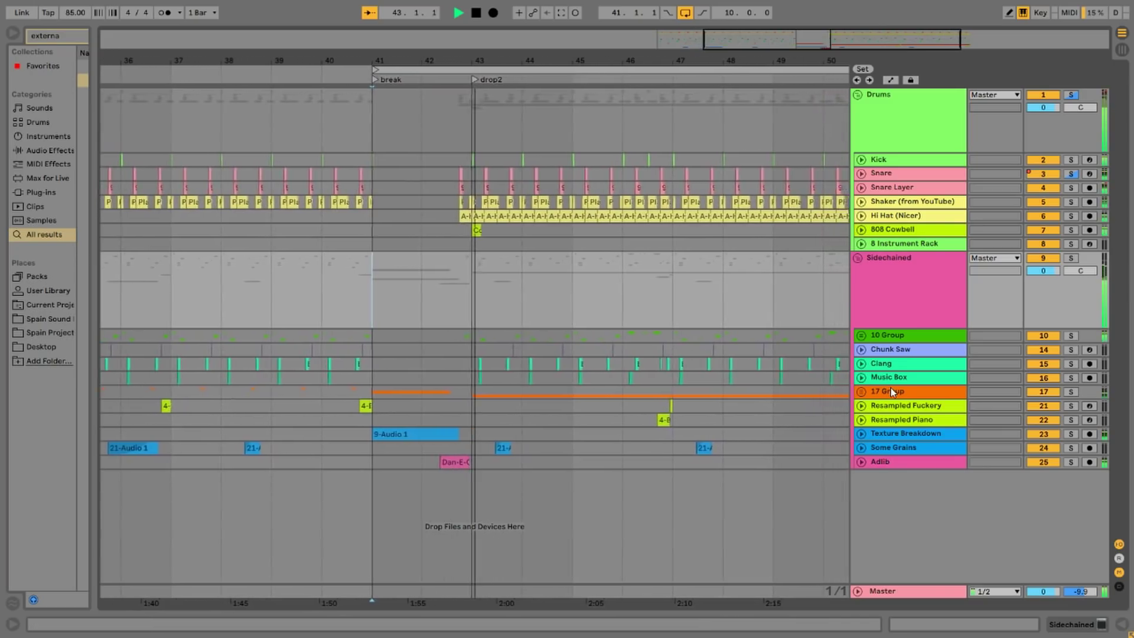
Step: Unfold the 17 Group and 10 Group tracks to examine the tracks inside the Sidechained group
left_click(862, 391)
left_click(861, 335)
scroll(841, 274, "down", 3)
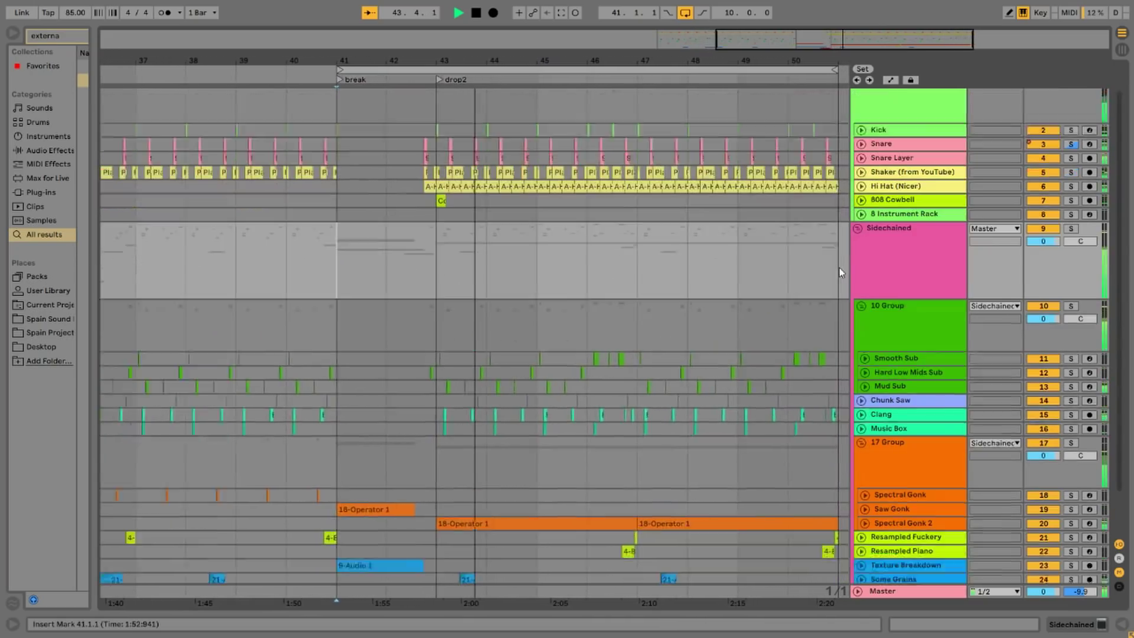
scroll(664, 273, "up", 3)
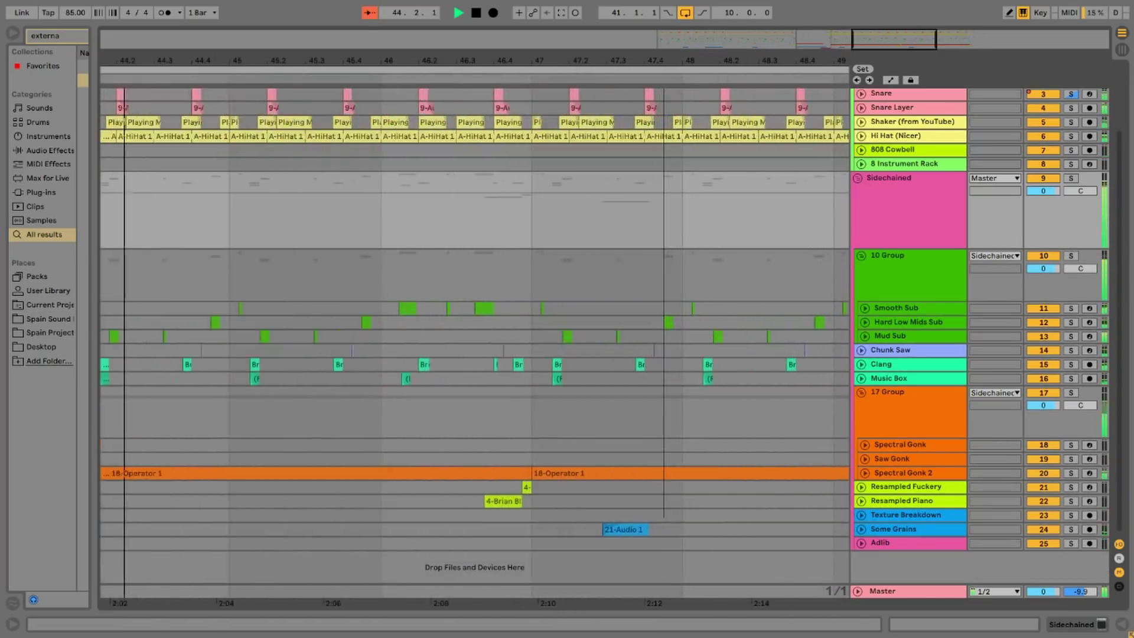
Step: Reopen Gatekeeper's window on the Sidechained group and watch its envelope trigger during playback
double_click(898, 200)
left_click(47, 475)
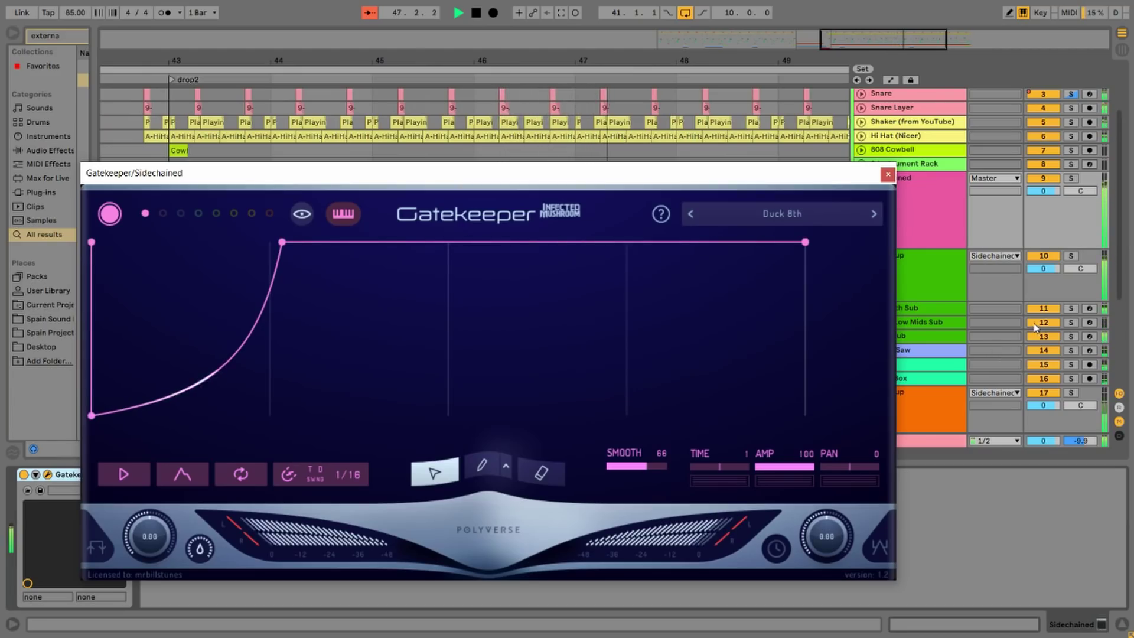
left_click_drag(733, 60, 733, 17)
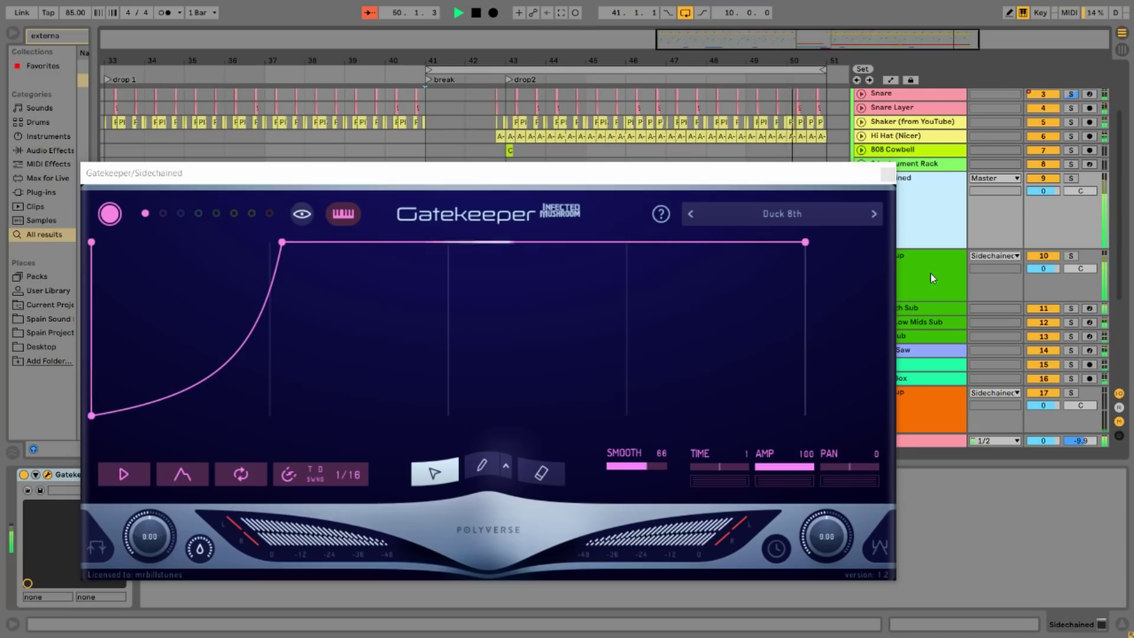
Step: Close the Gatekeeper window, stop playback, and place the insert marker at 49.1.1 on the Sidechained group
left_click(888, 173)
key("space")
left_click(741, 200)
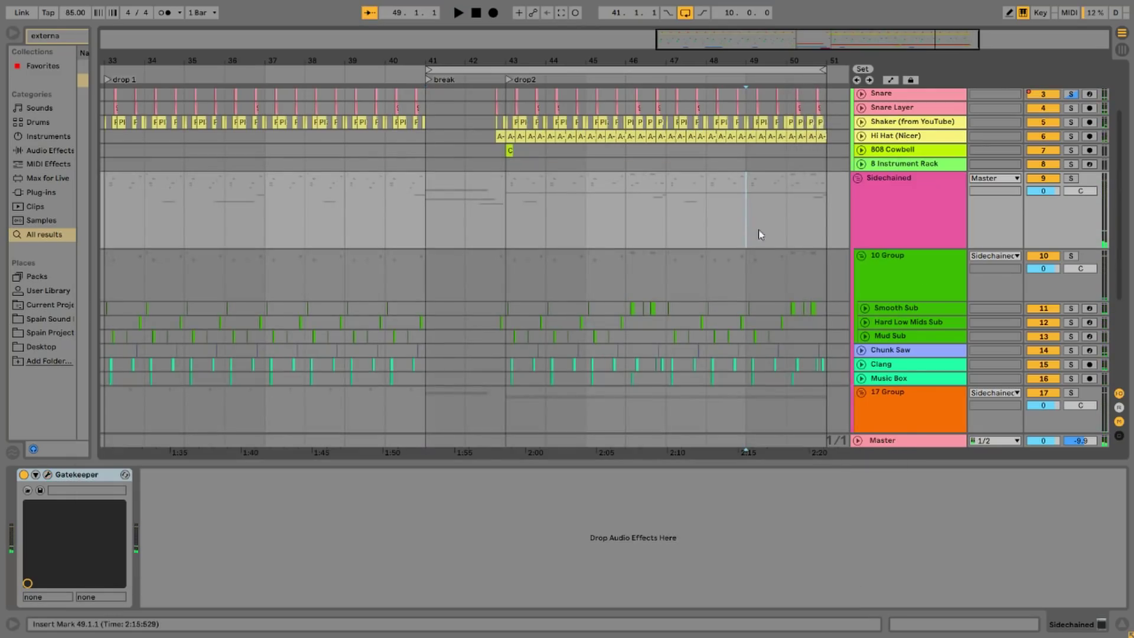